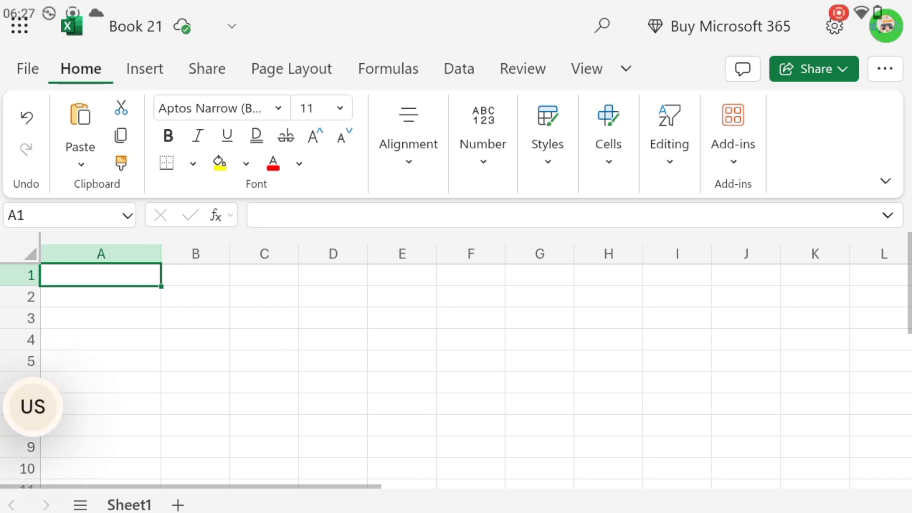
Step: Enter the current time 06:27 in cell A1 and the current date 13/08/2025 in cell A2 as fixed values
type("06:27")
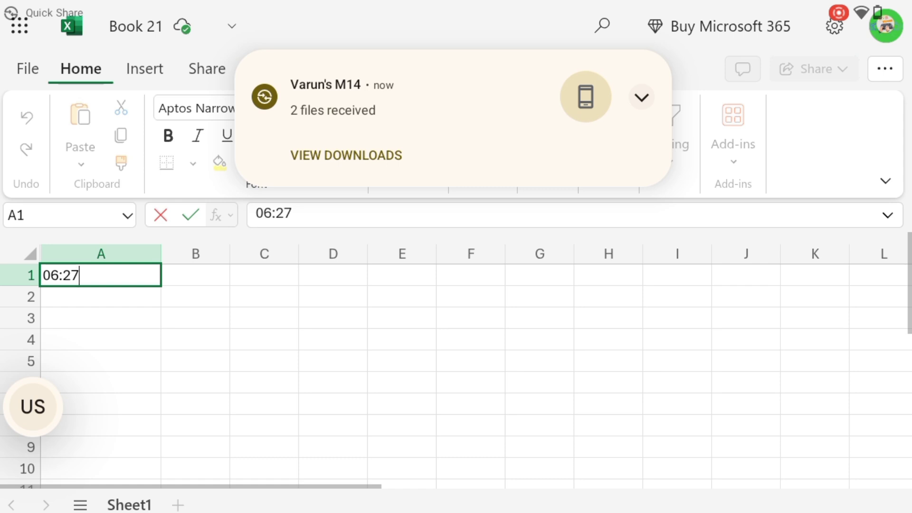
key("Return")
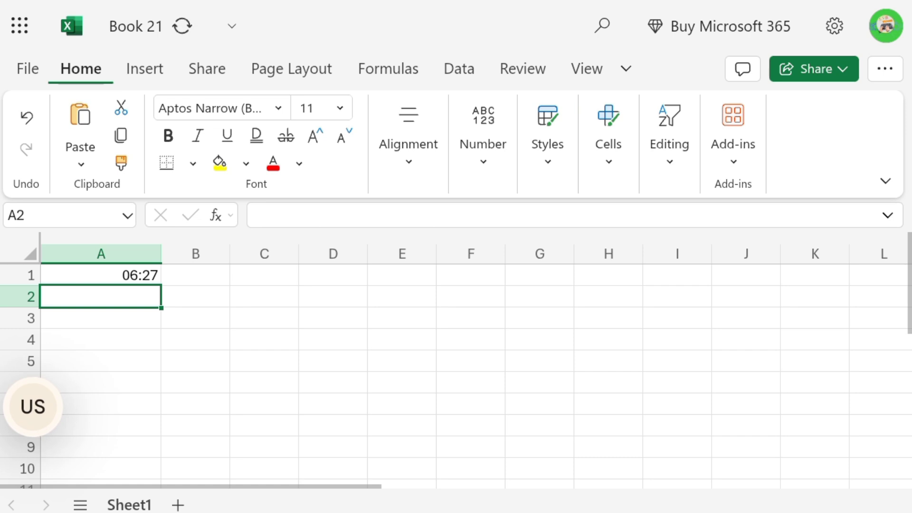
key("ctrl+semicolon")
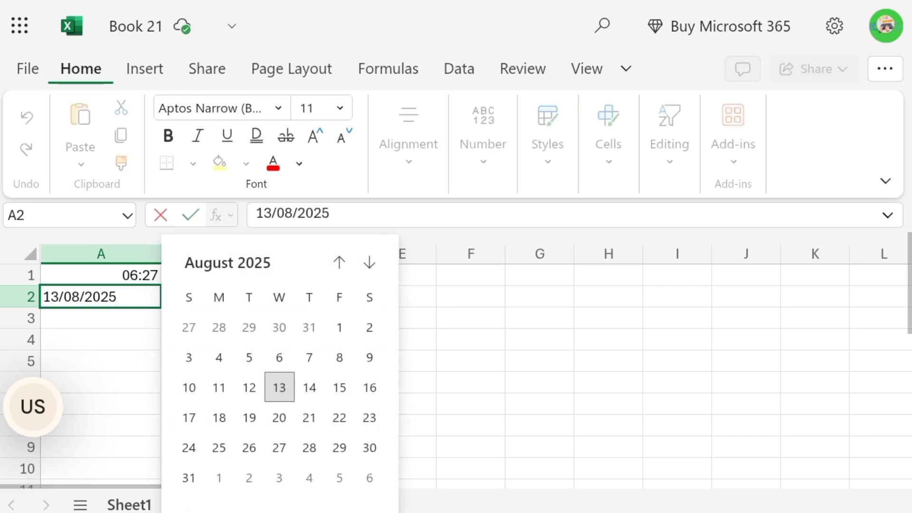
key("Return")
Step: Enter the formula =today() in cell A3 to return the current date
type("=")
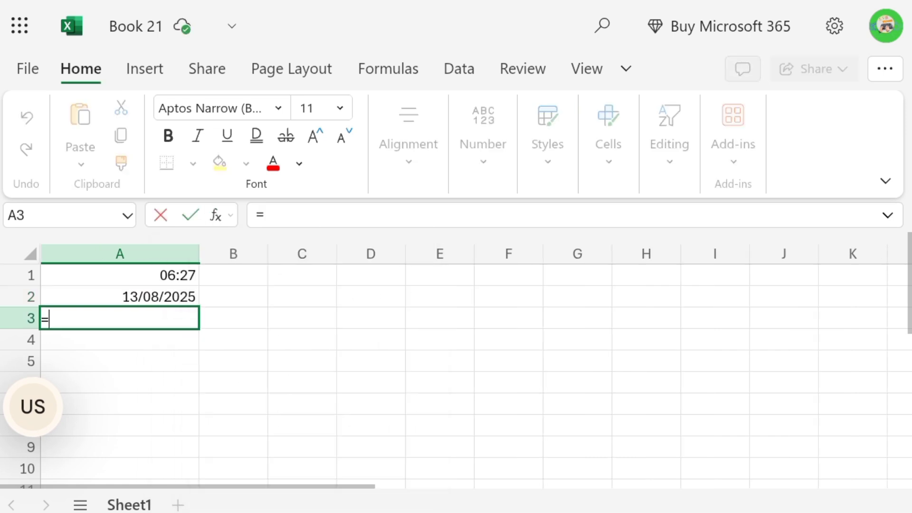
type("t")
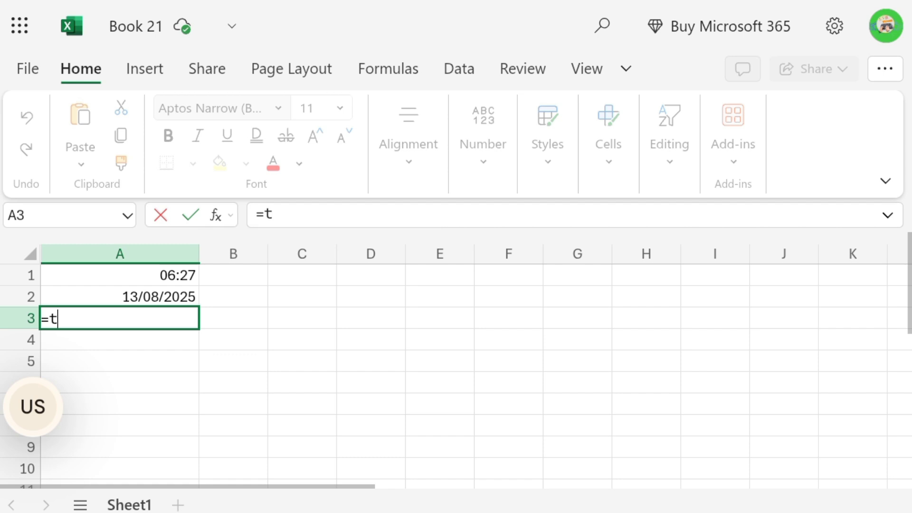
type("oday")
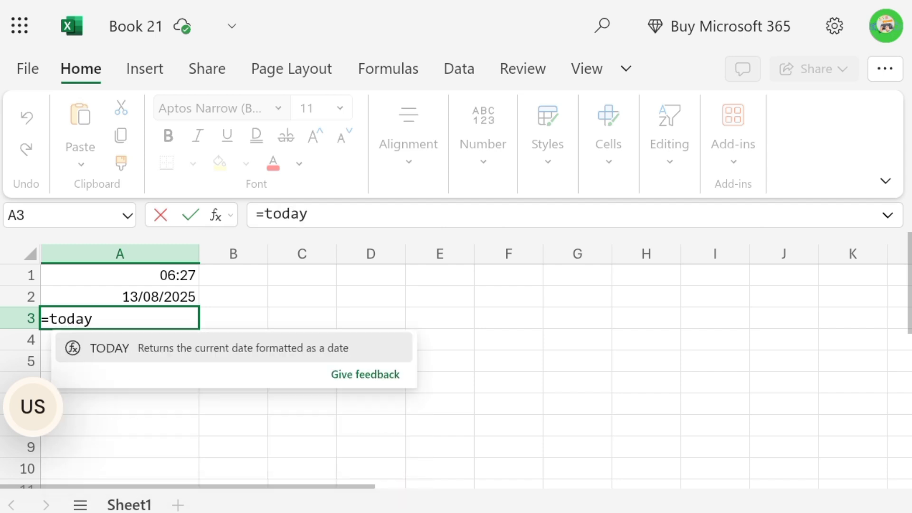
type("()")
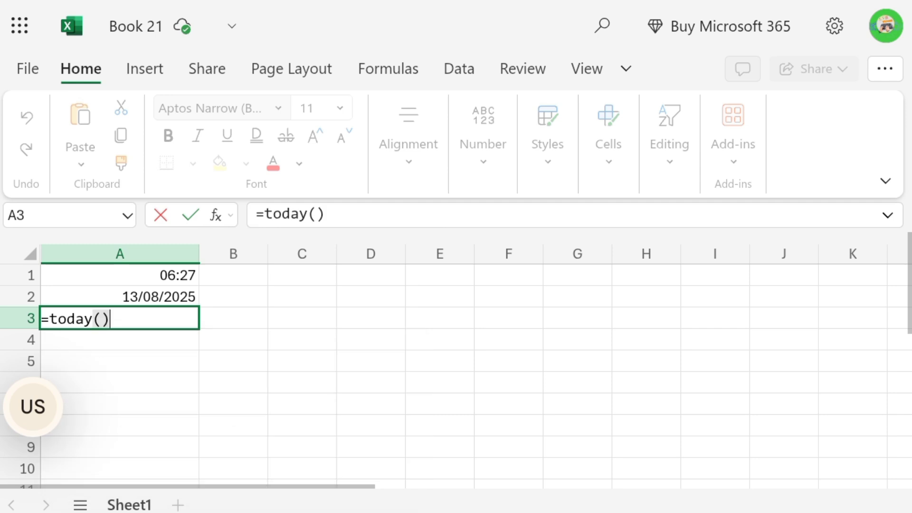
key("Return")
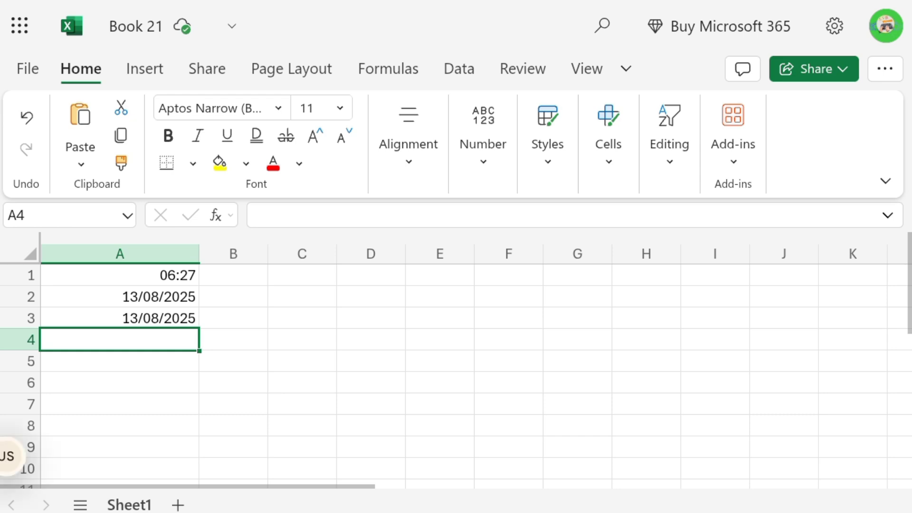
Step: Enter the formula =now() in cell A4 to return the current date and time
type("=no")
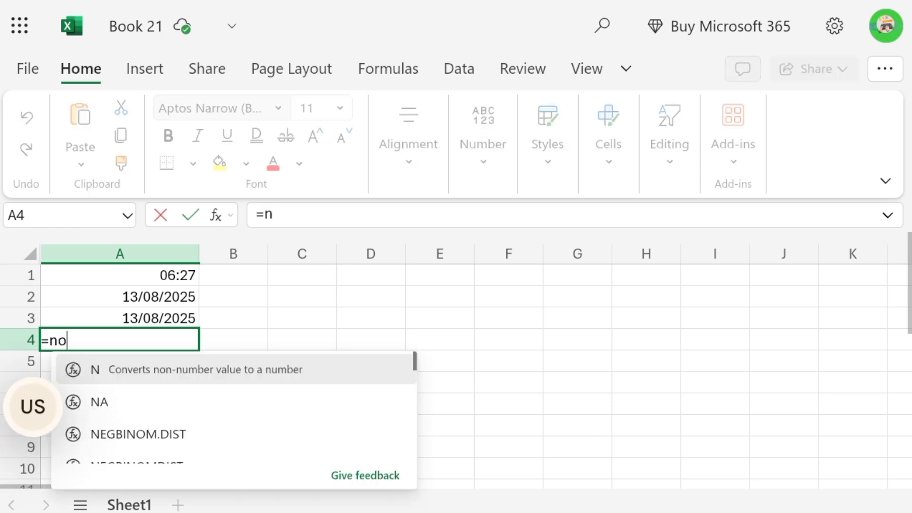
type("w()")
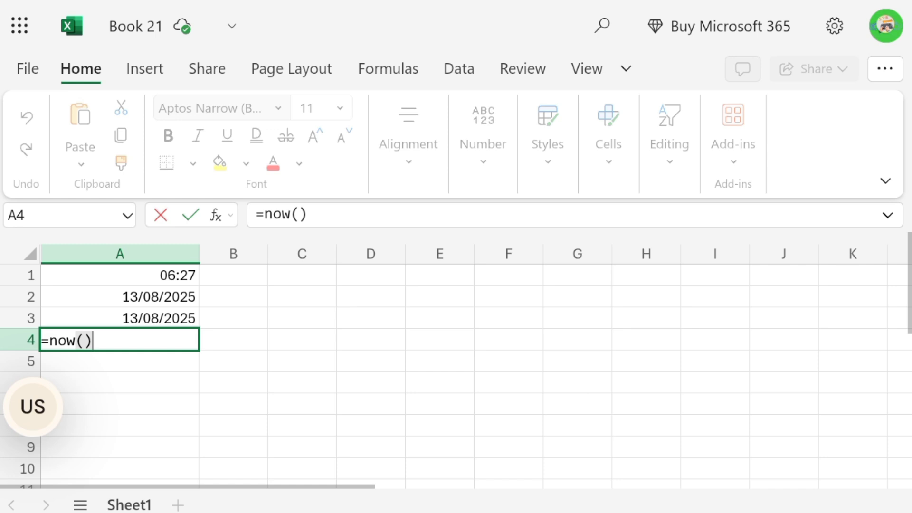
key("Return")
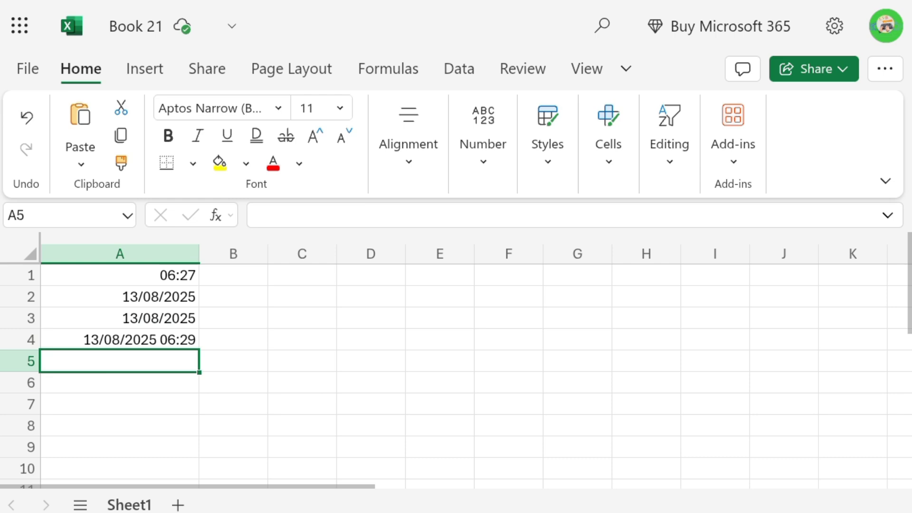
Step: Add the current date and time to cell D1 with =now(), and reselect that cell
left_click(370, 275)
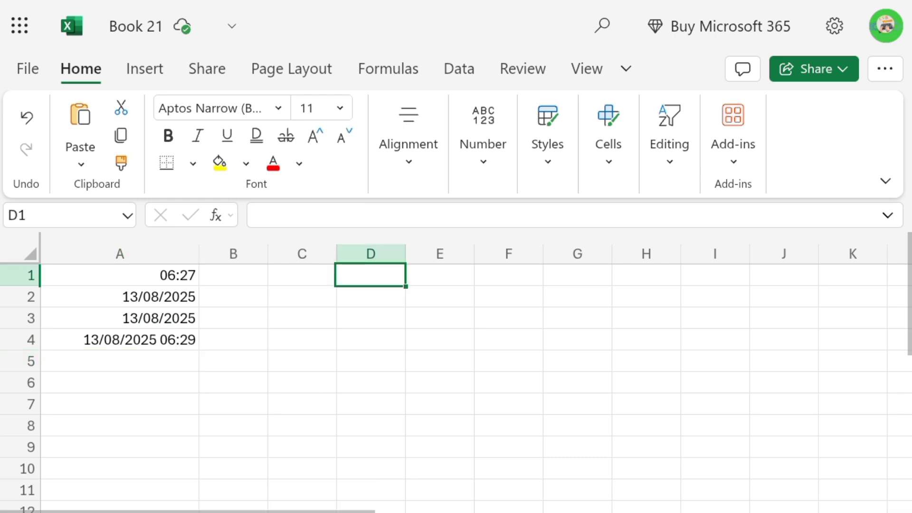
type("=n")
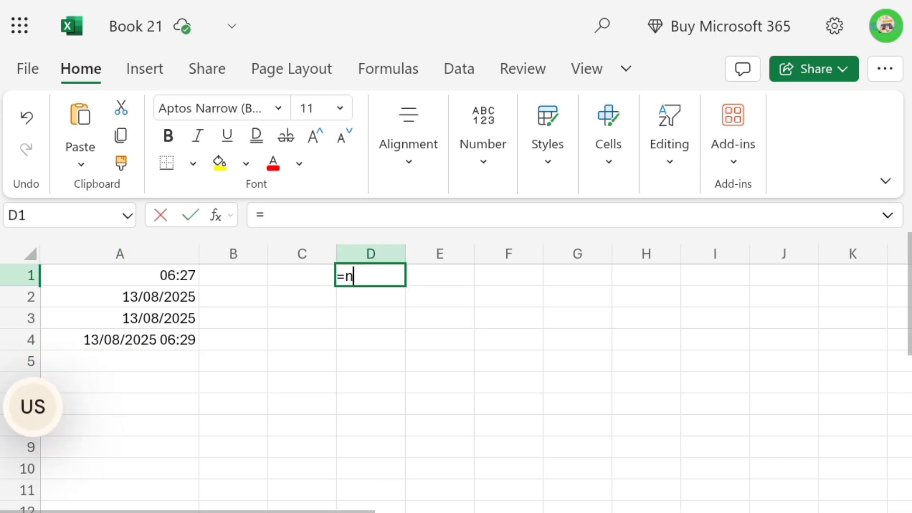
type("ow()")
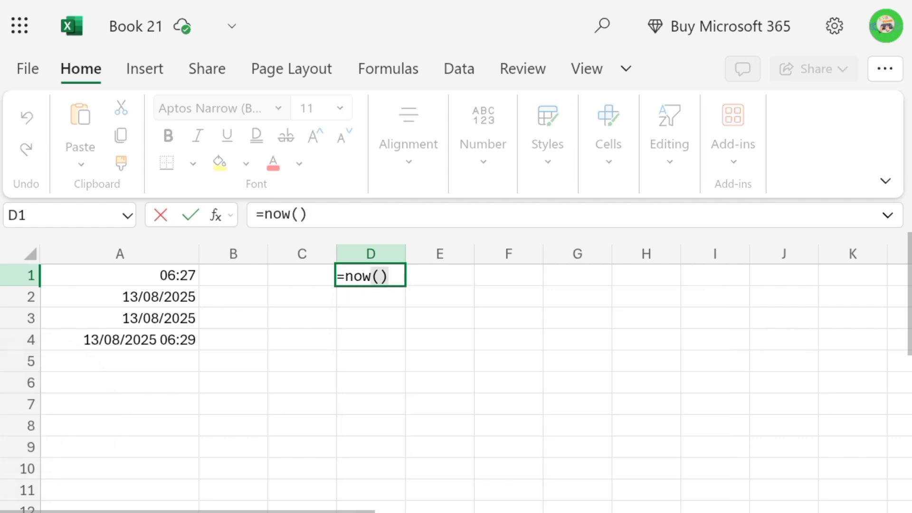
key("Return")
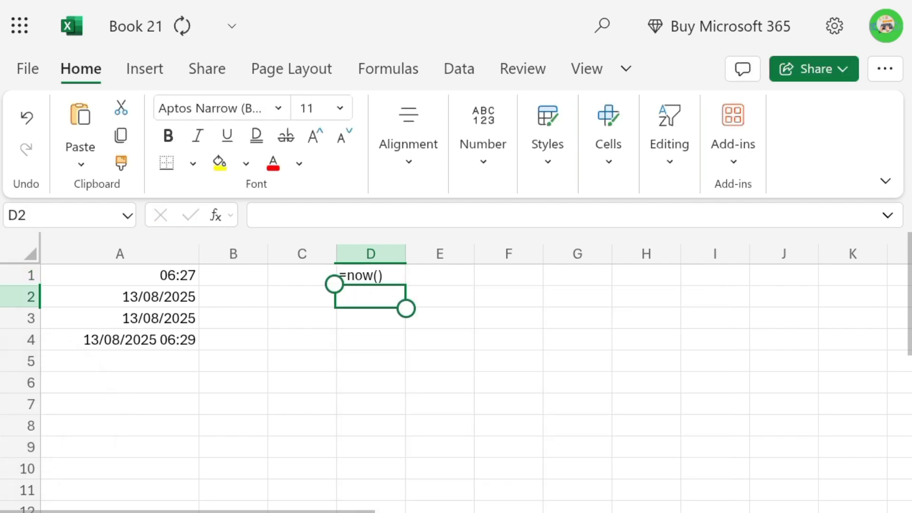
left_click(370, 275)
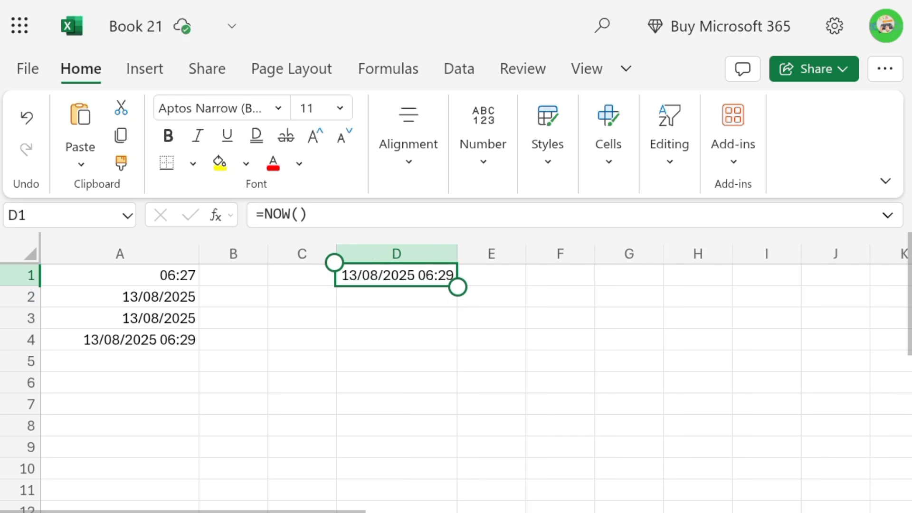
Step: Enter =even(15) in cell A5 to round 15 to the nearest even integer
left_click(167, 362)
type("=")
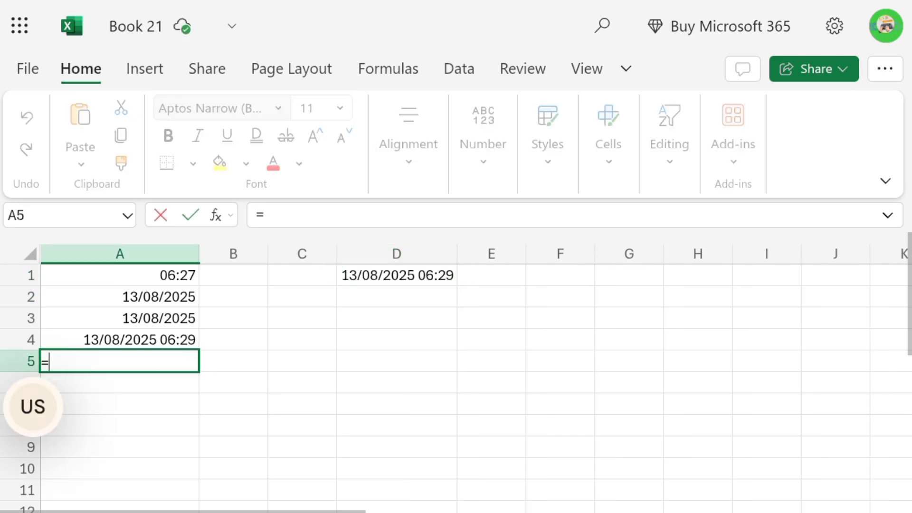
type("even")
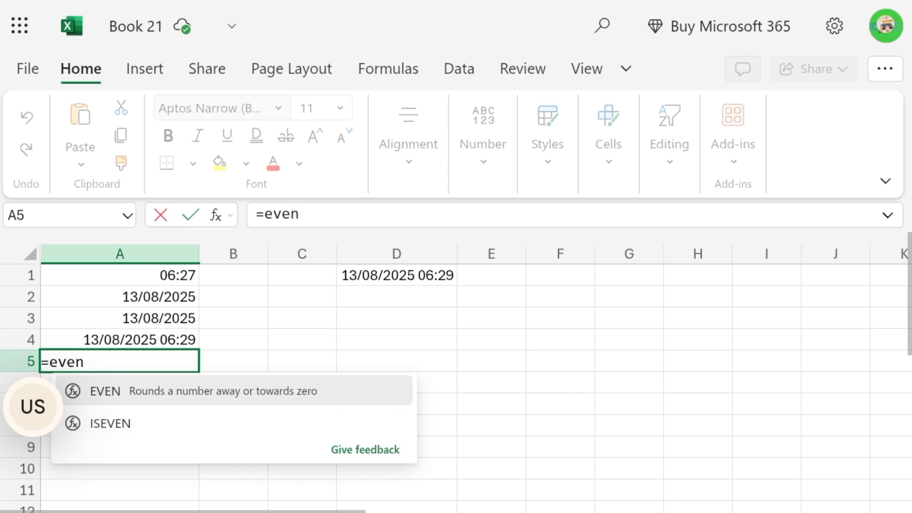
type("(")
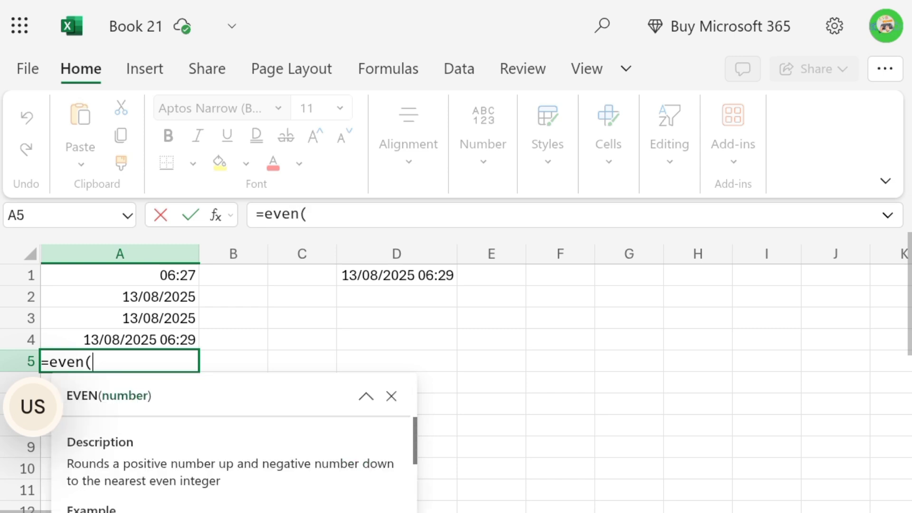
type("15)")
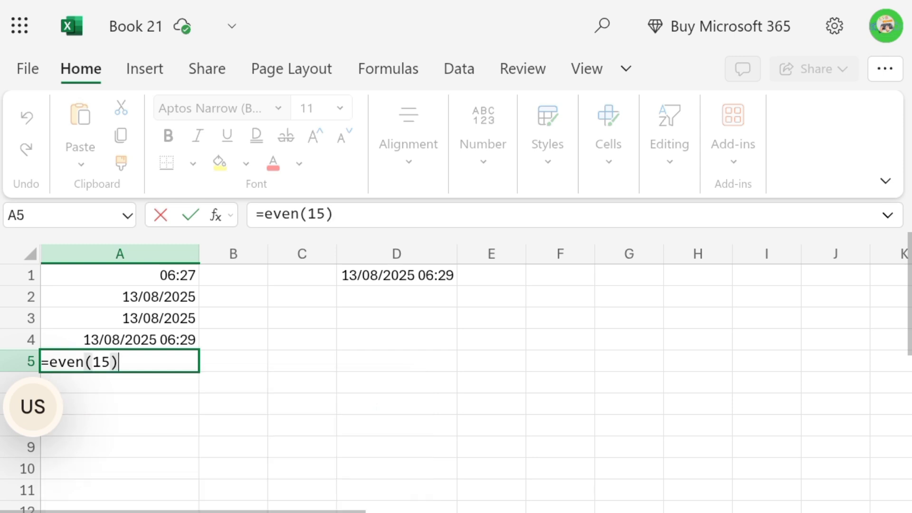
key("Return")
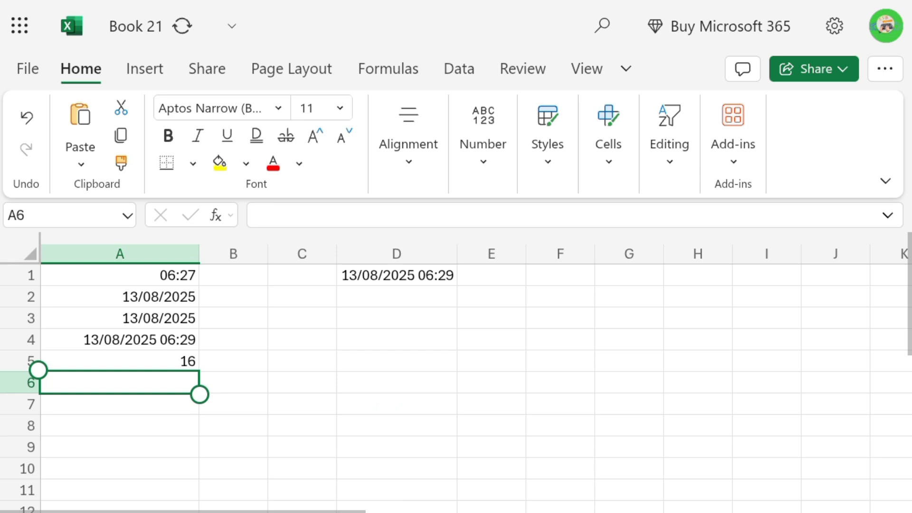
Step: Enter =odd(12) in cell A6 to round 12 to the nearest odd integer
double_click(120, 383)
type("=")
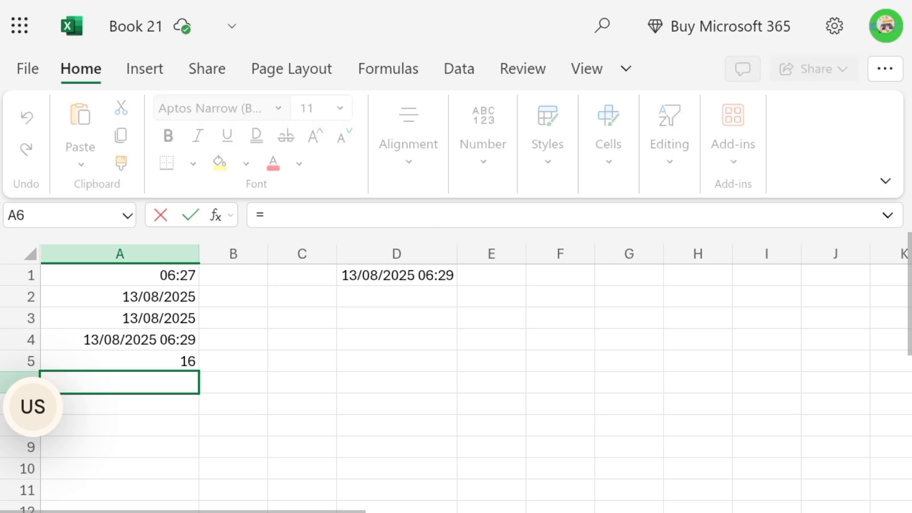
type("odd")
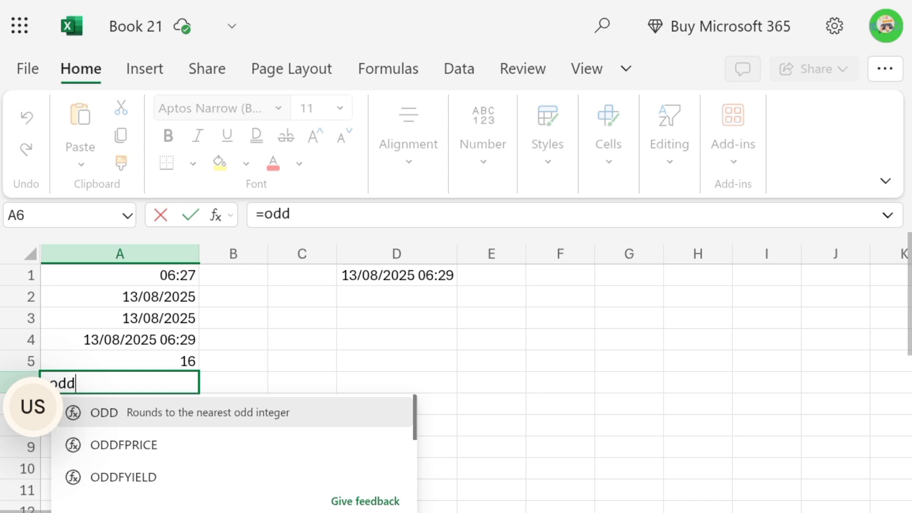
type("(")
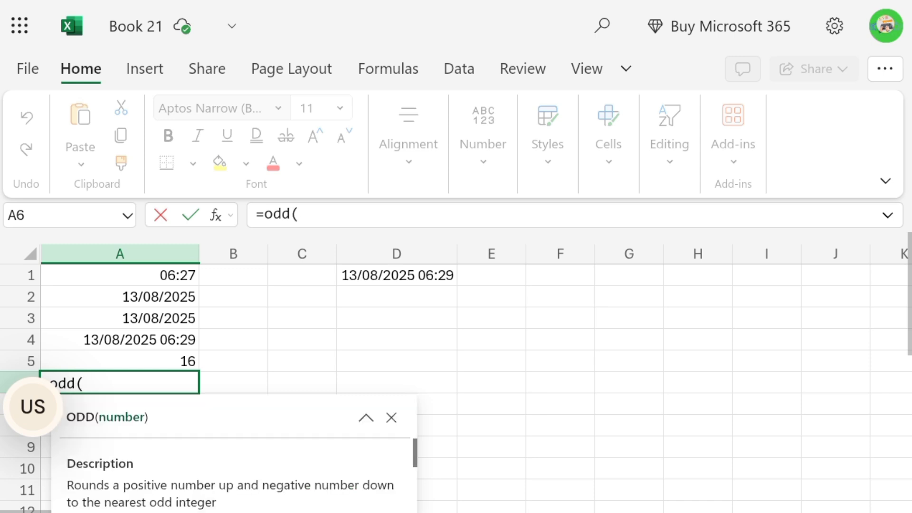
type("12)")
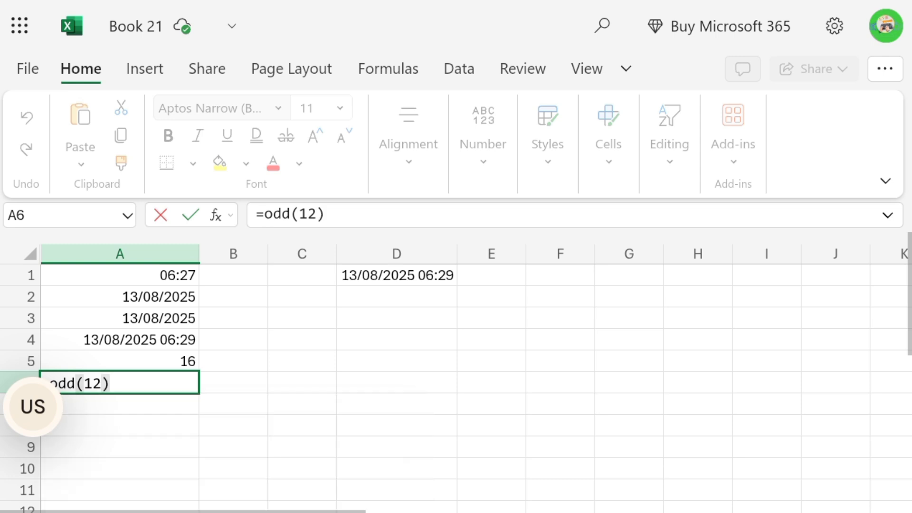
key("Return")
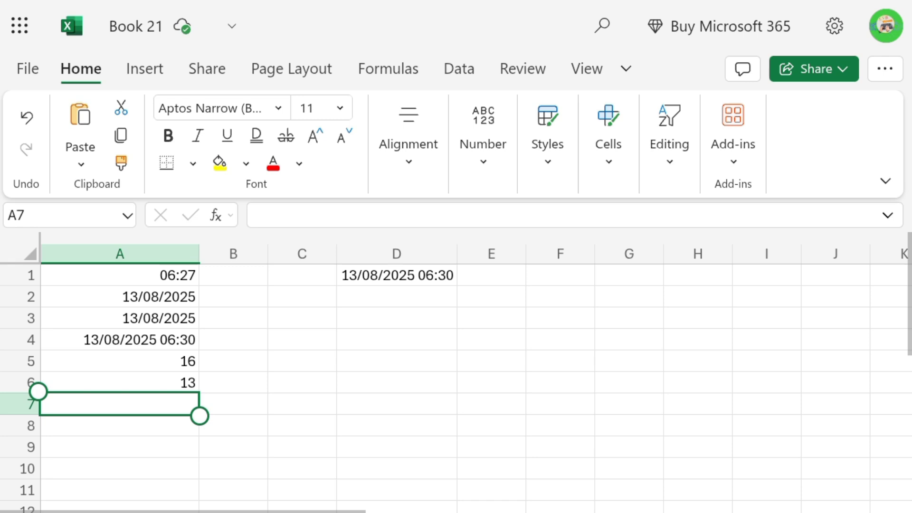
Step: Enter =power(3,2) in cell A7 to raise 3 to the power of 2
double_click(119, 405)
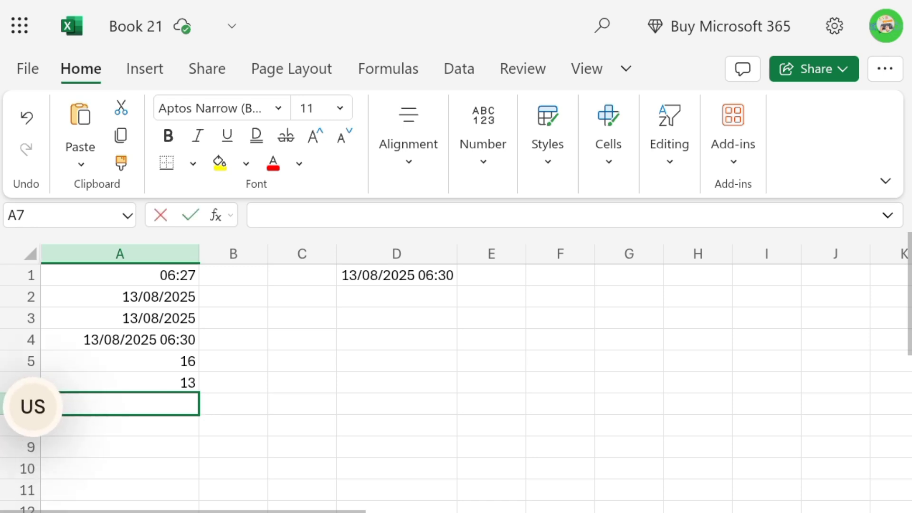
type("=")
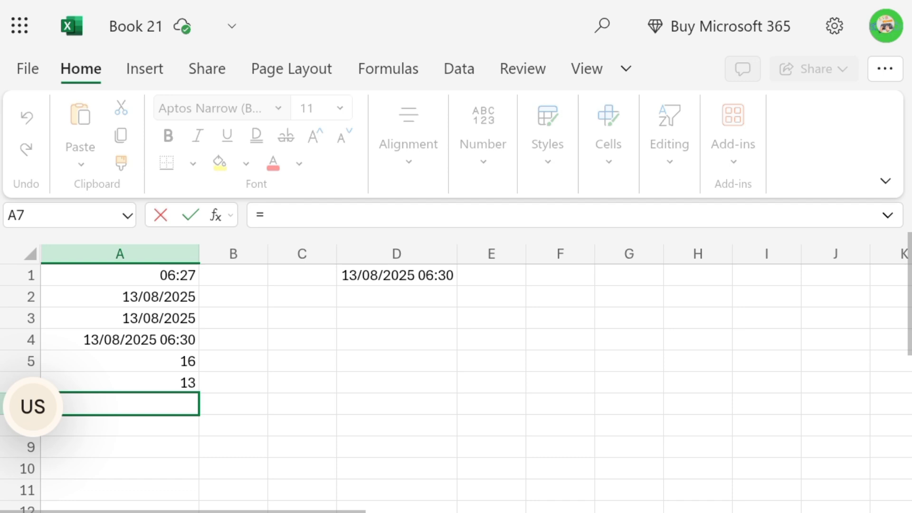
type("power")
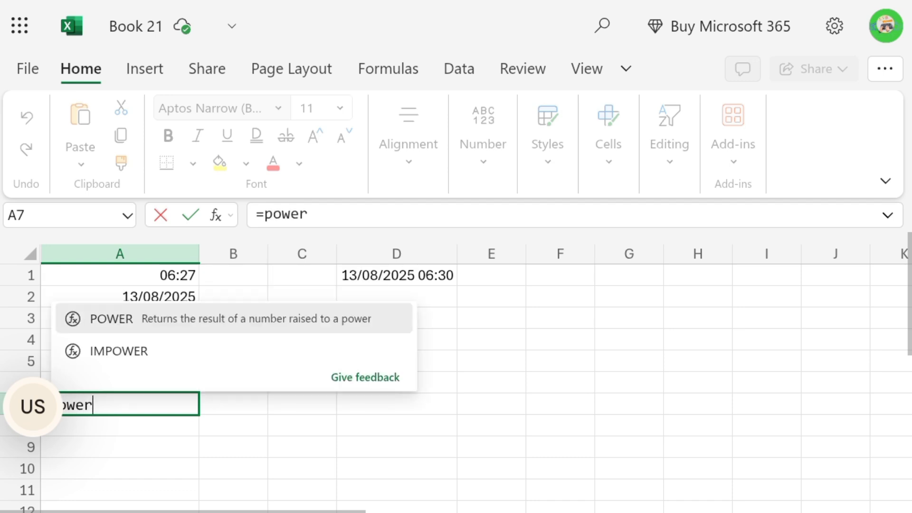
type("(")
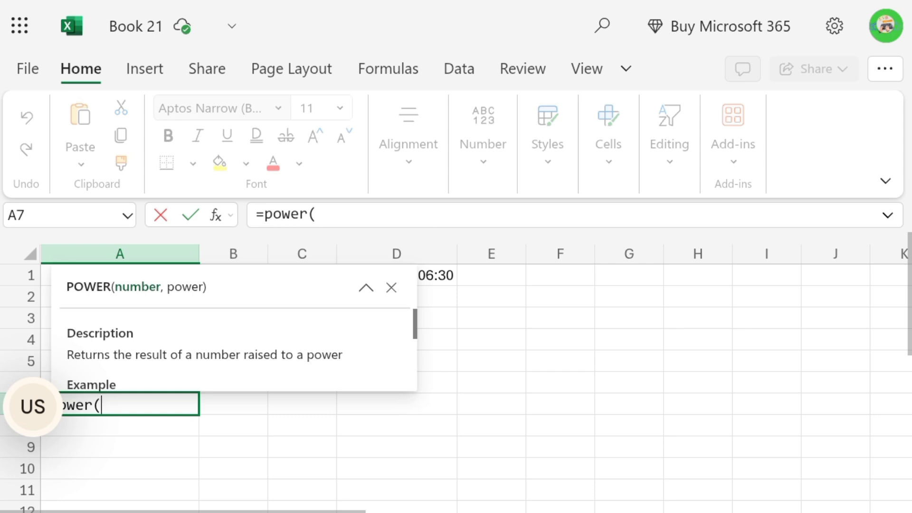
type("3,")
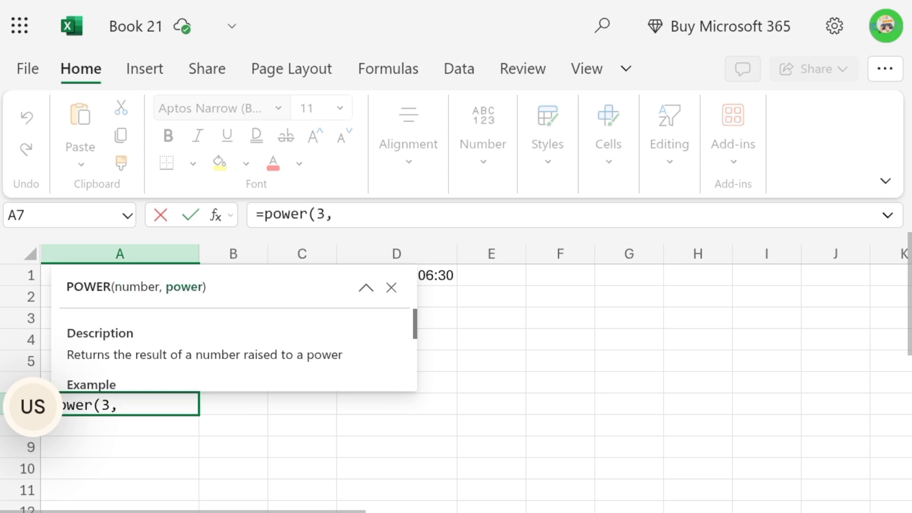
type("2)")
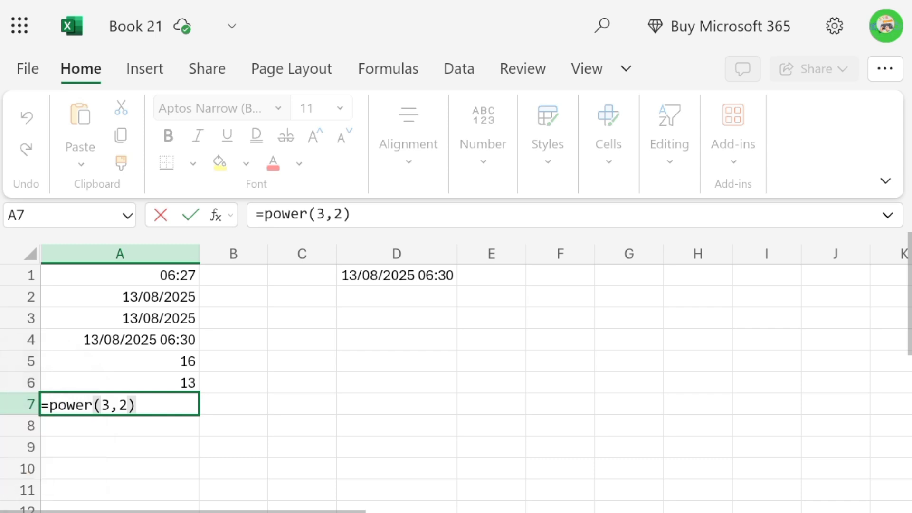
key("Return")
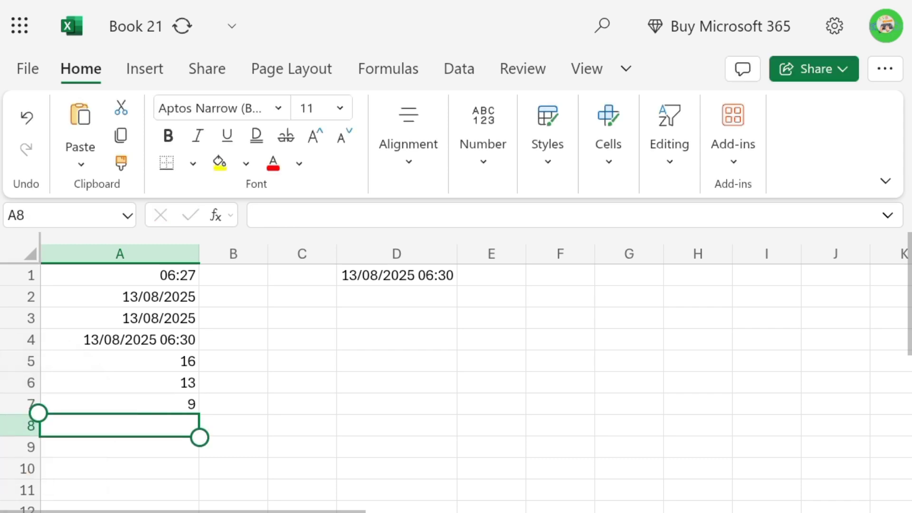
Step: Enter =power(25,2) in cell A8 to raise 25 to the power of 2
key("F2")
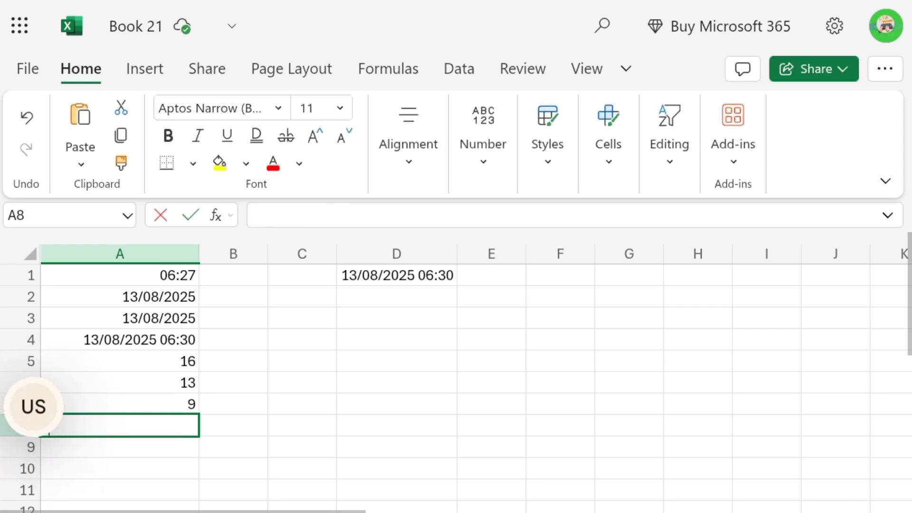
key("Escape")
key("F2")
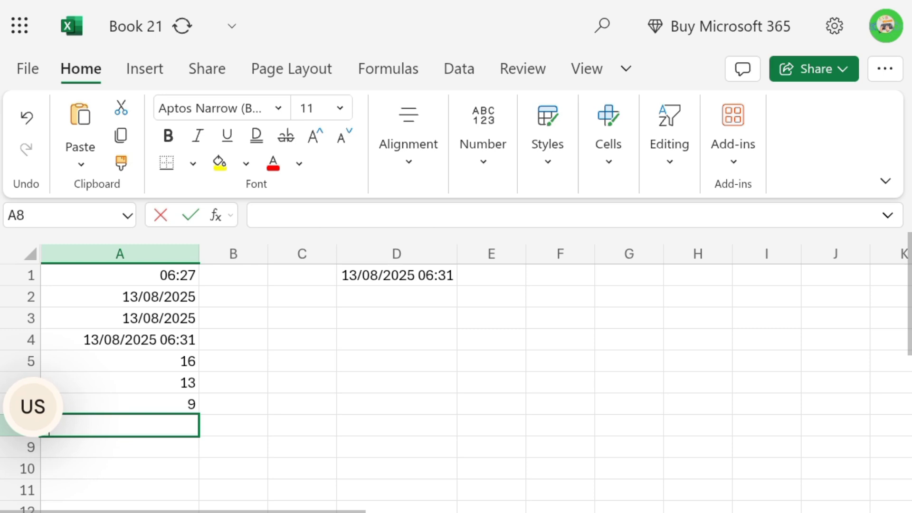
type("=power")
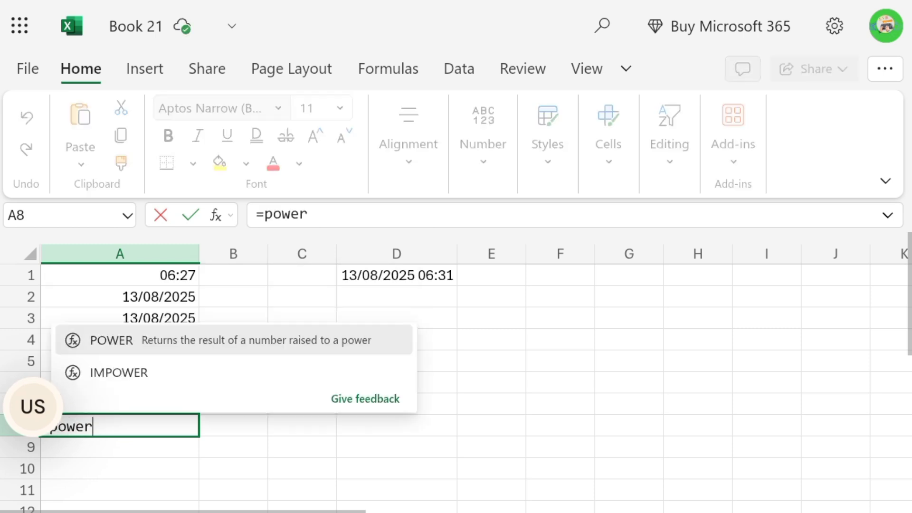
type("(25,")
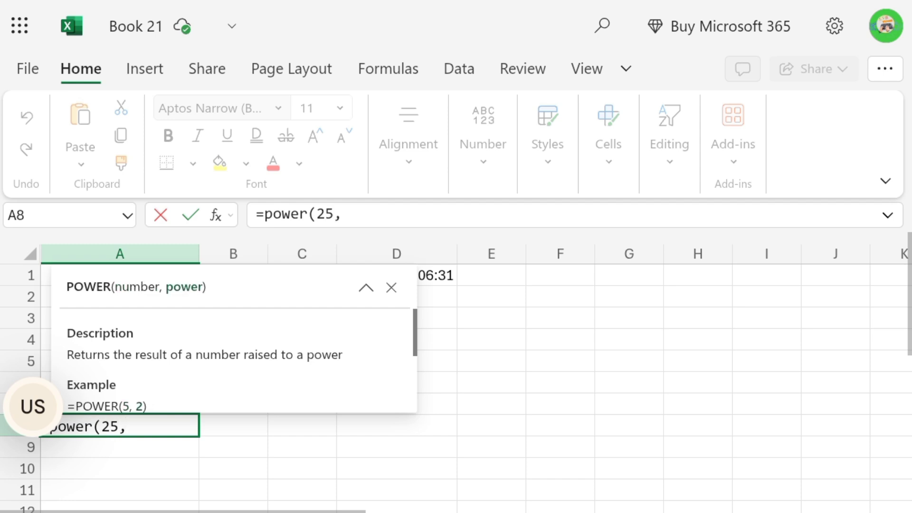
type("2)")
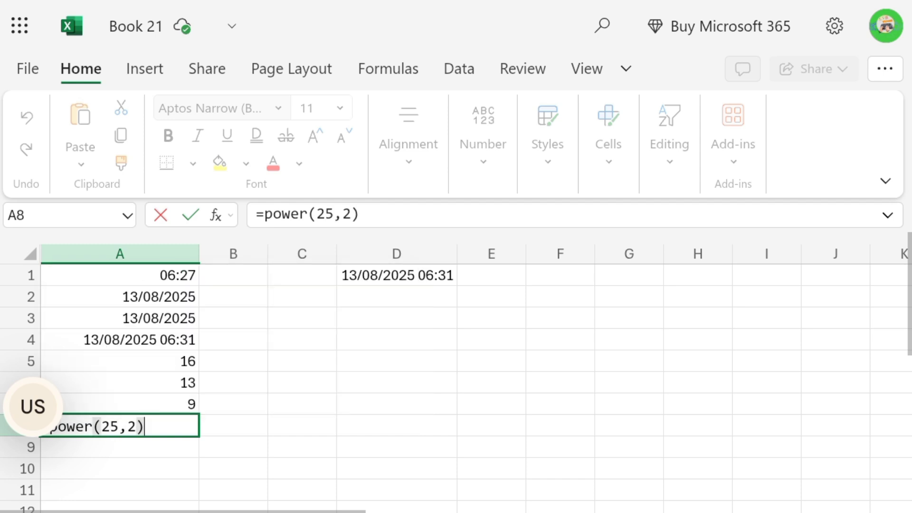
key("Return")
Step: Enter =sqrt(16) in cell A9 to calculate the square root of 16
type("=")
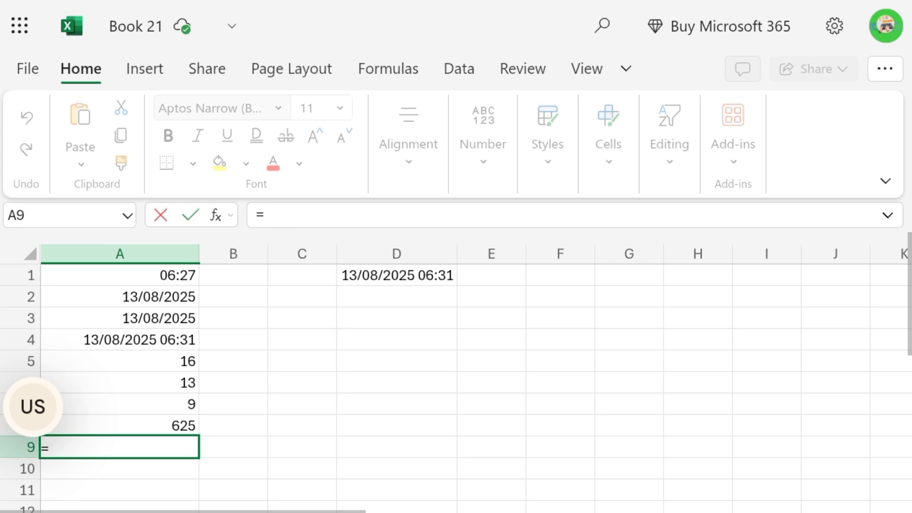
type("sqrt")
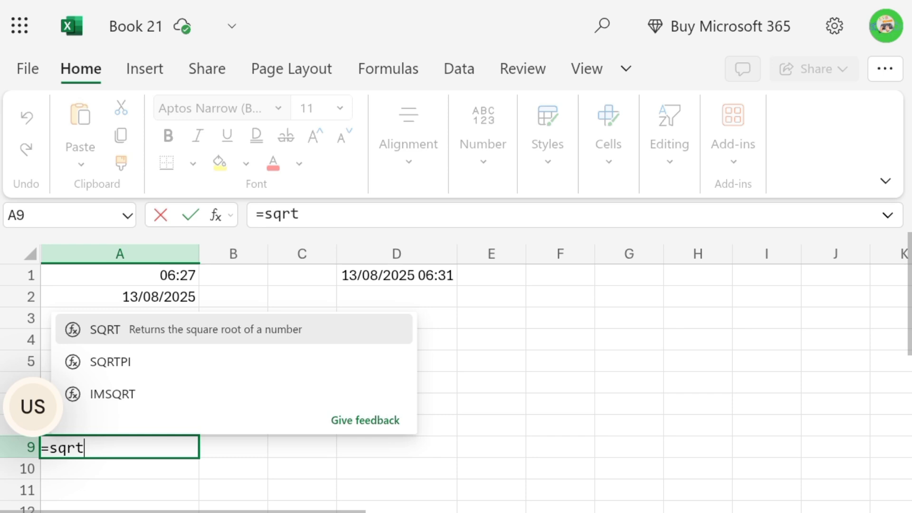
type("(")
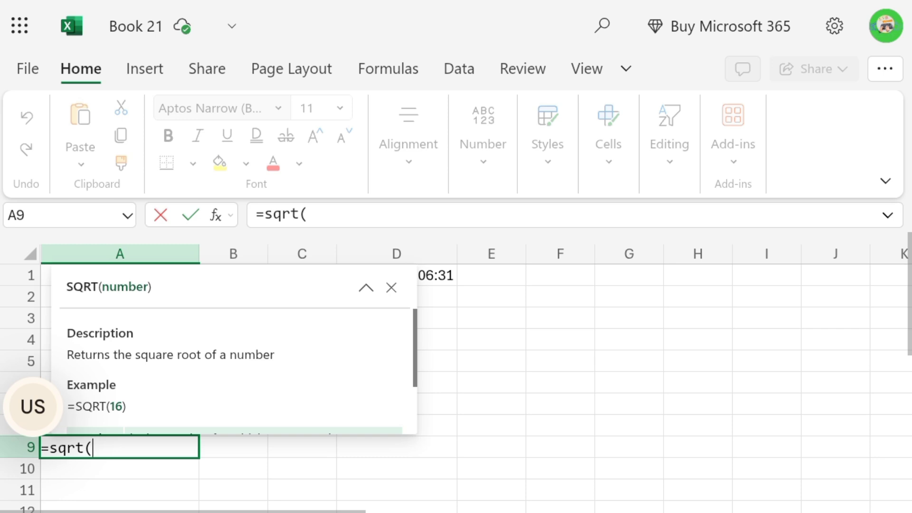
type("16")
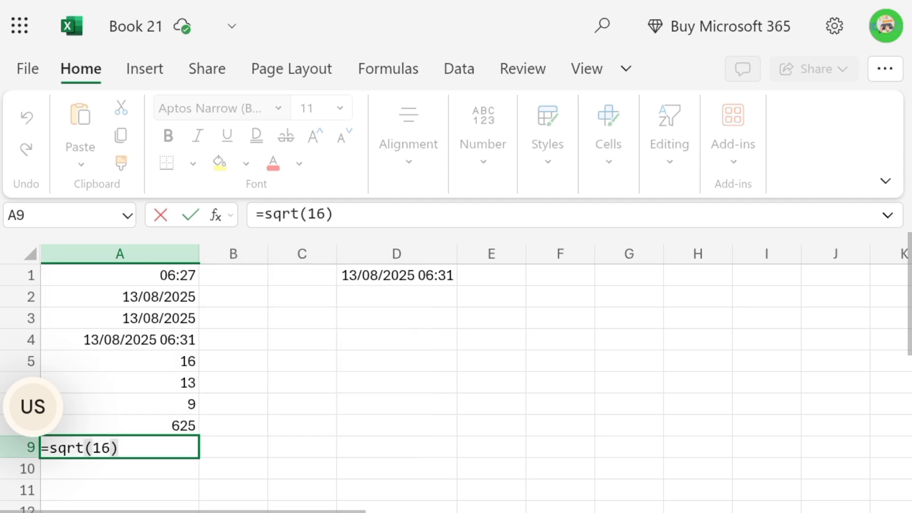
key("Return")
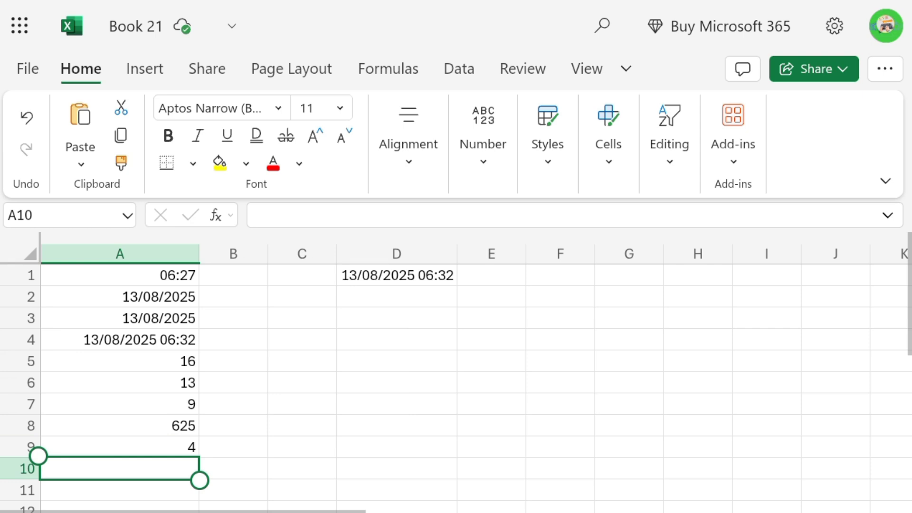
Step: Enter =sqrt(25) in cell A10 to calculate the square root of 25
type("=s")
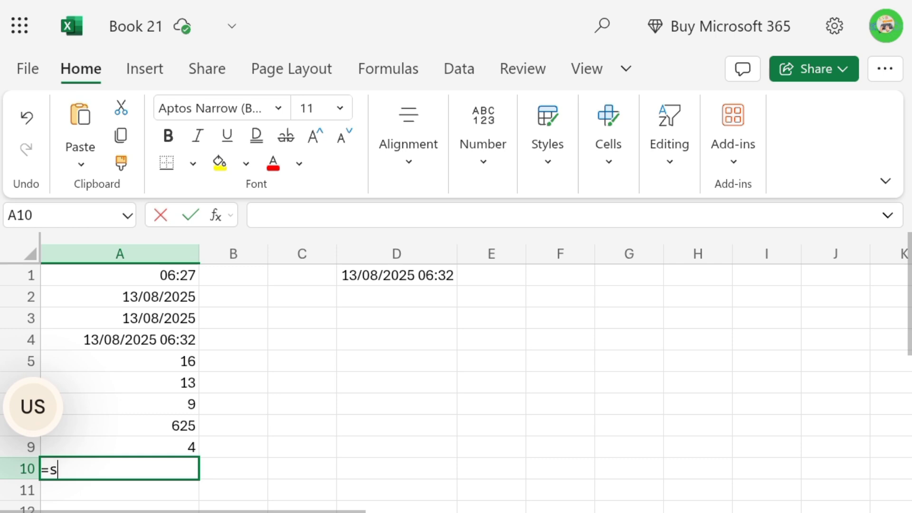
type("qrt")
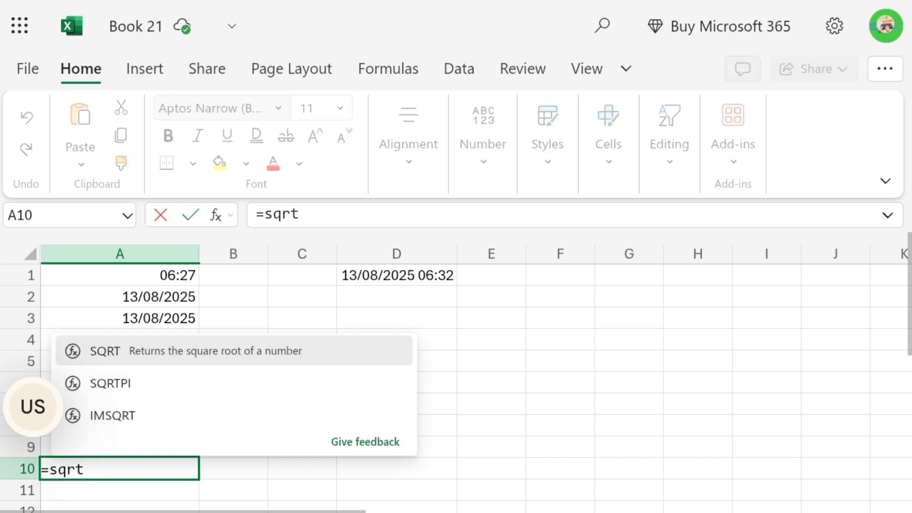
type("(")
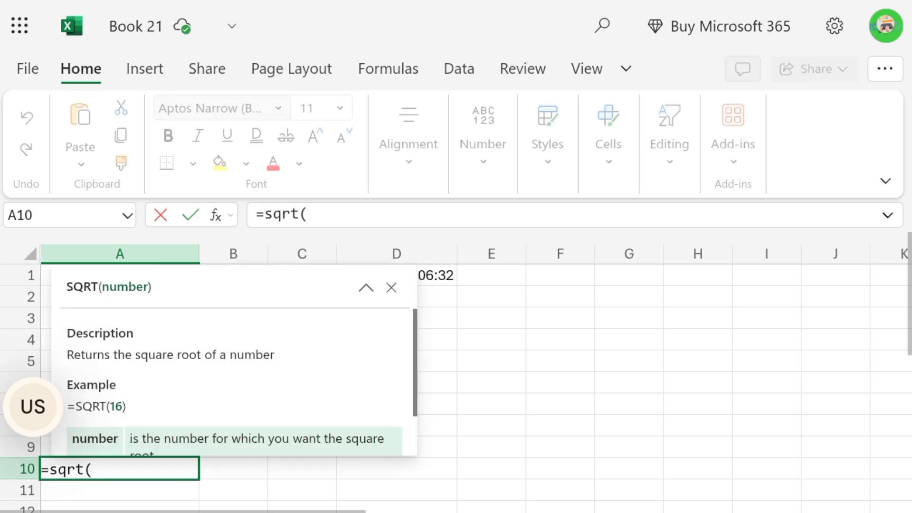
type("1")
key("BackSpace")
type("25)")
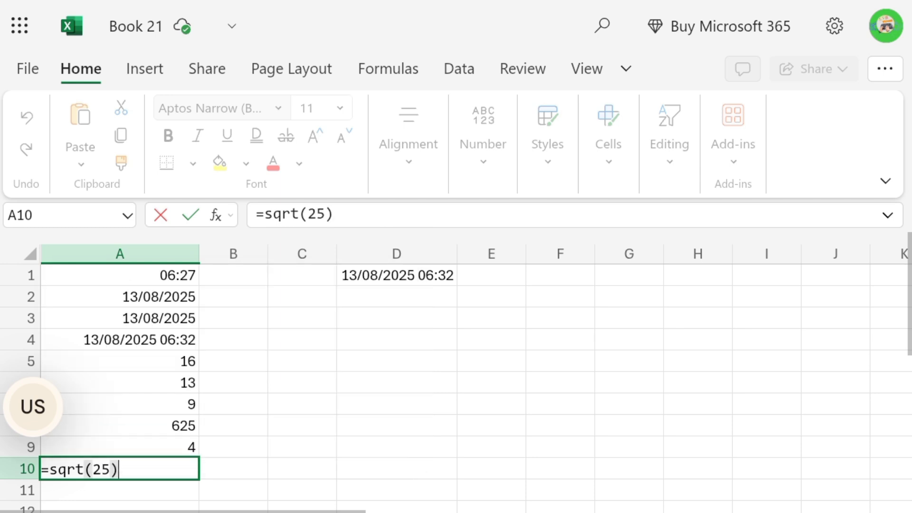
key("Return")
Step: Enter =abs(-25) in cell A11 to get the absolute value of -25
type("=as")
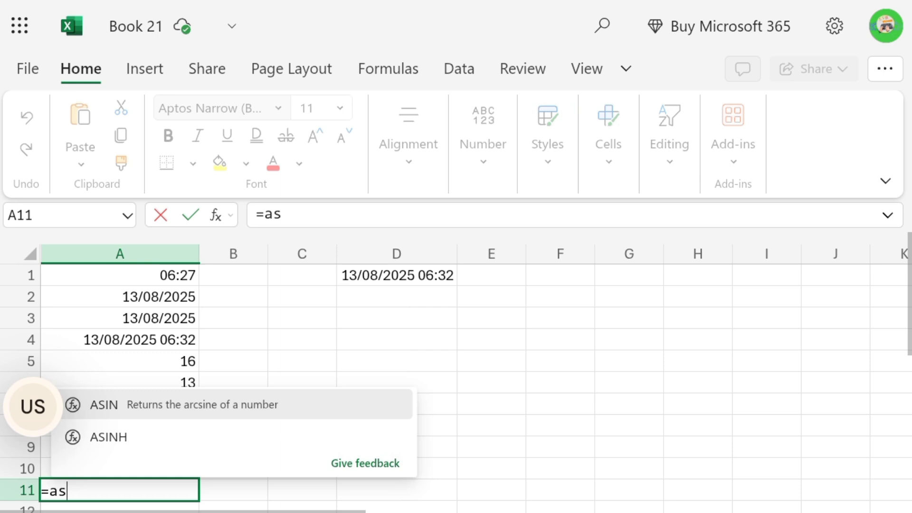
key("BackSpace")
key("BackSpace")
type("abs")
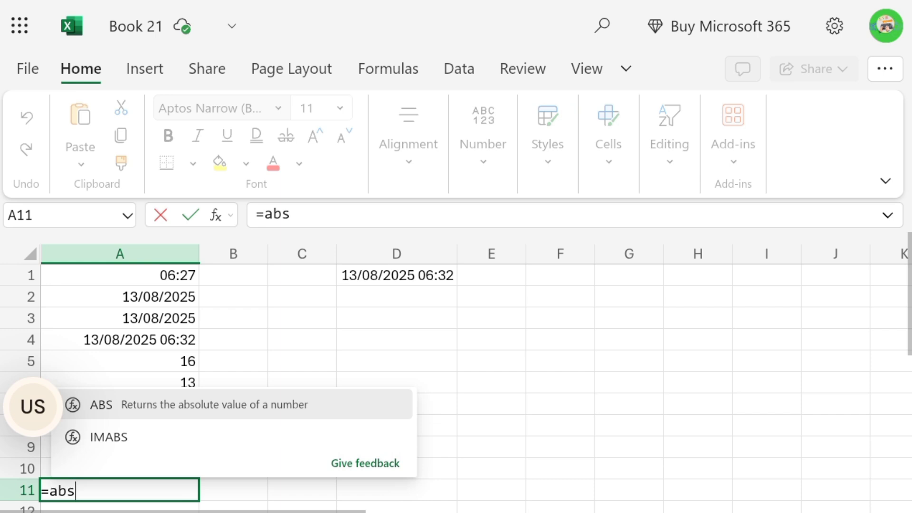
type("-")
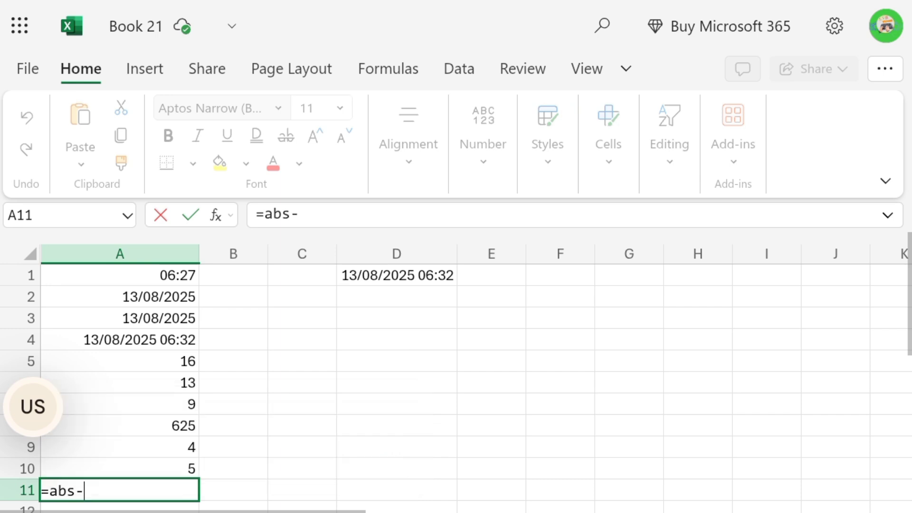
key("BackSpace")
type("(")
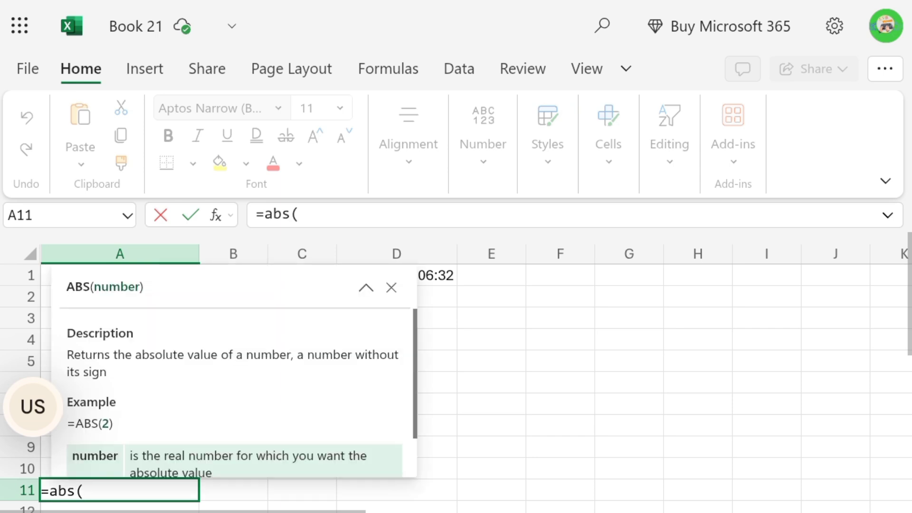
type("-25)")
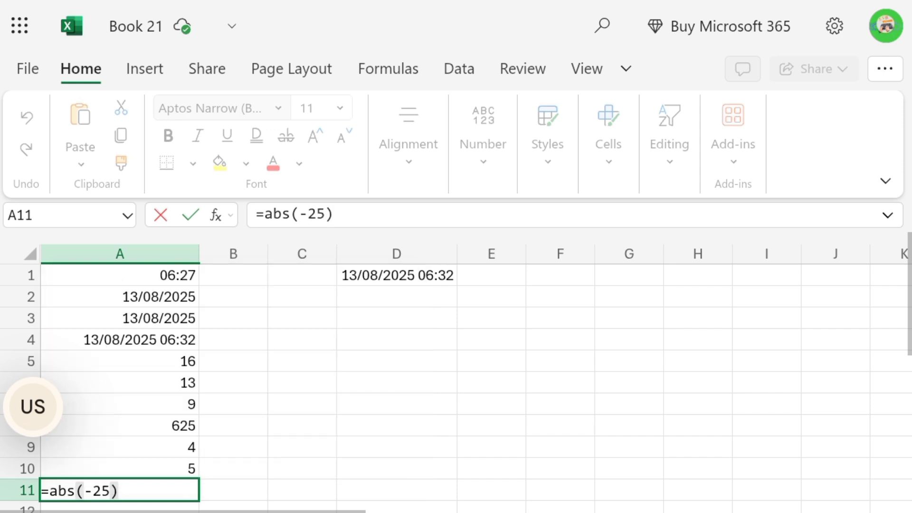
key("Return")
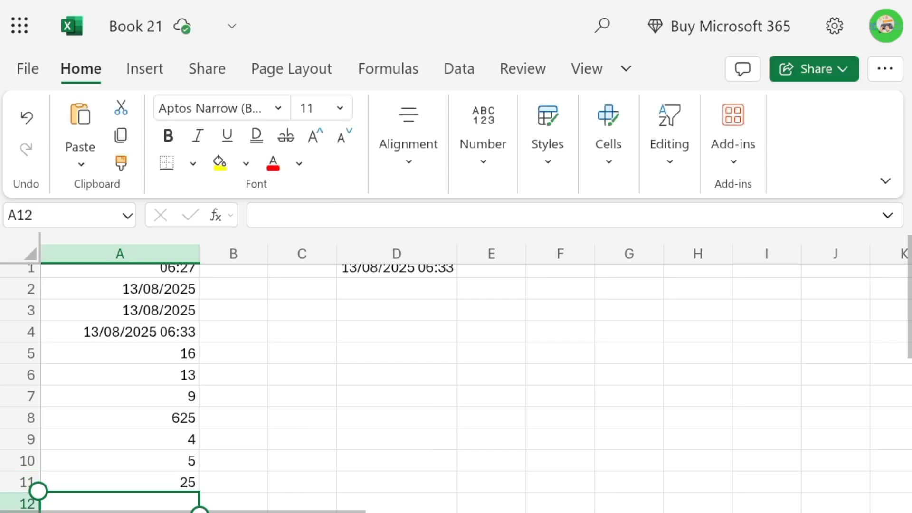
Step: Enter =roman(5) in cell B1 to convert 5 to a Roman numeral
scroll(288, 385, "up", 1)
left_click(234, 274)
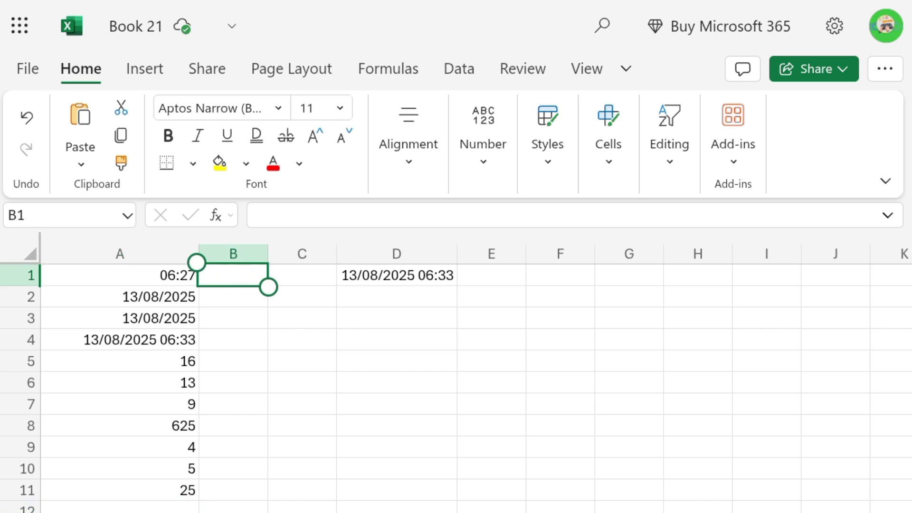
type("=")
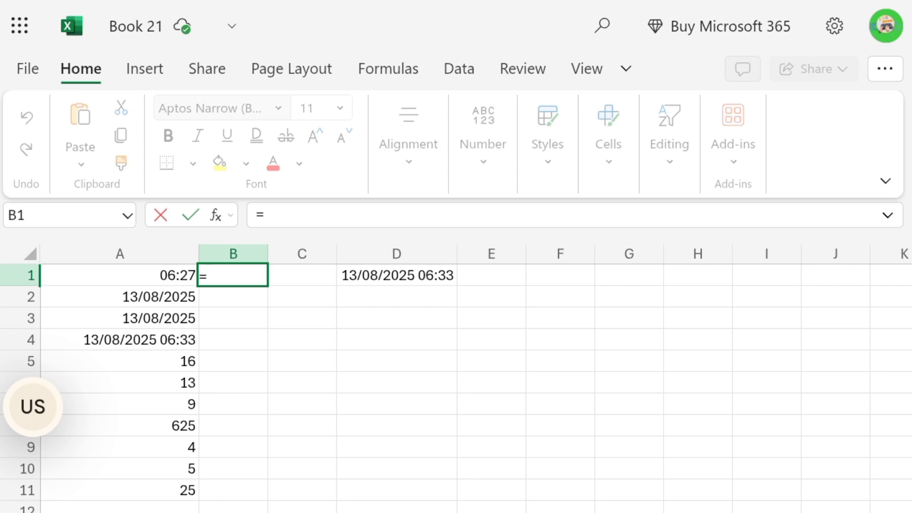
type("roma")
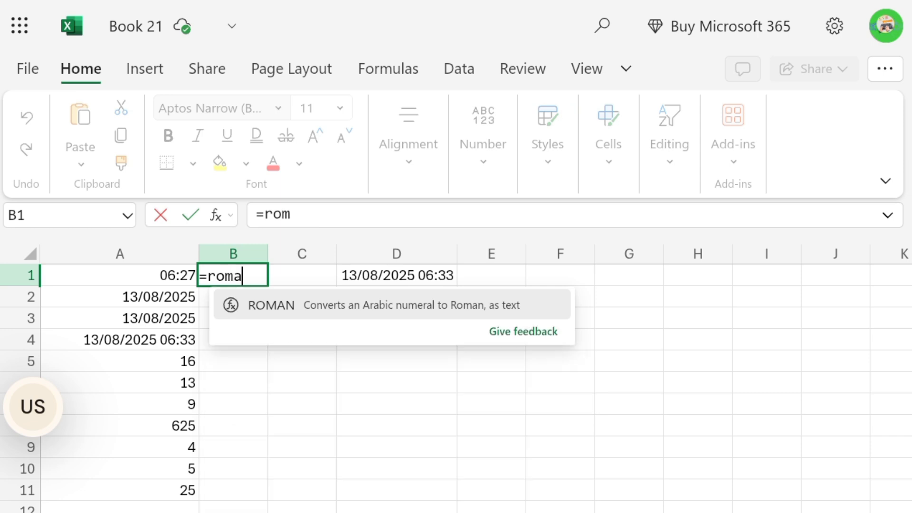
type("n(")
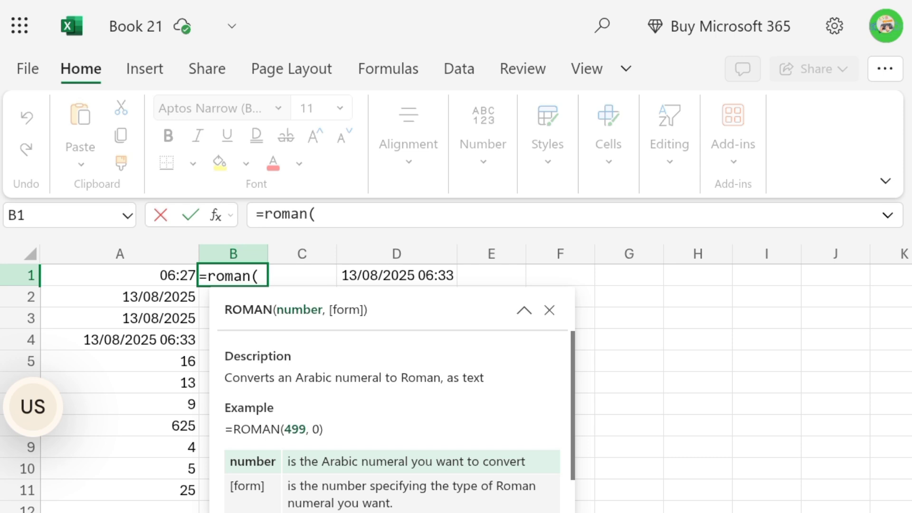
type("5)")
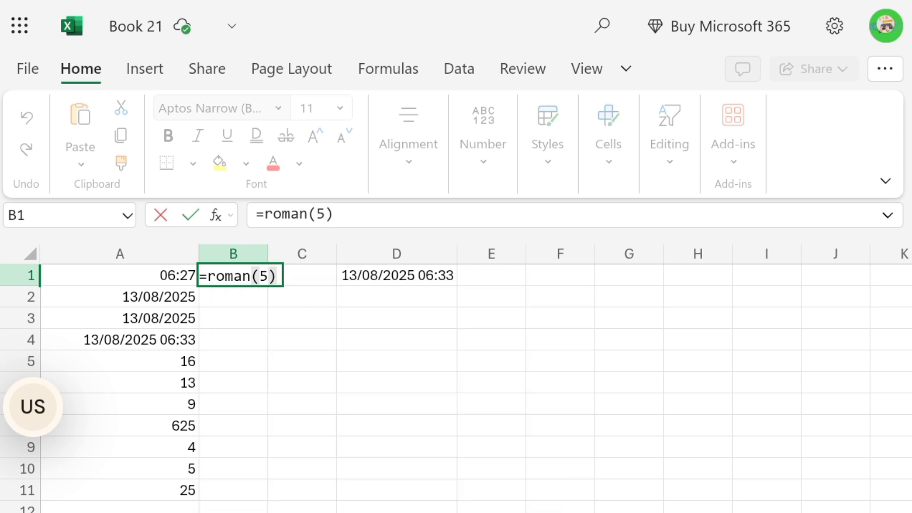
key("Return")
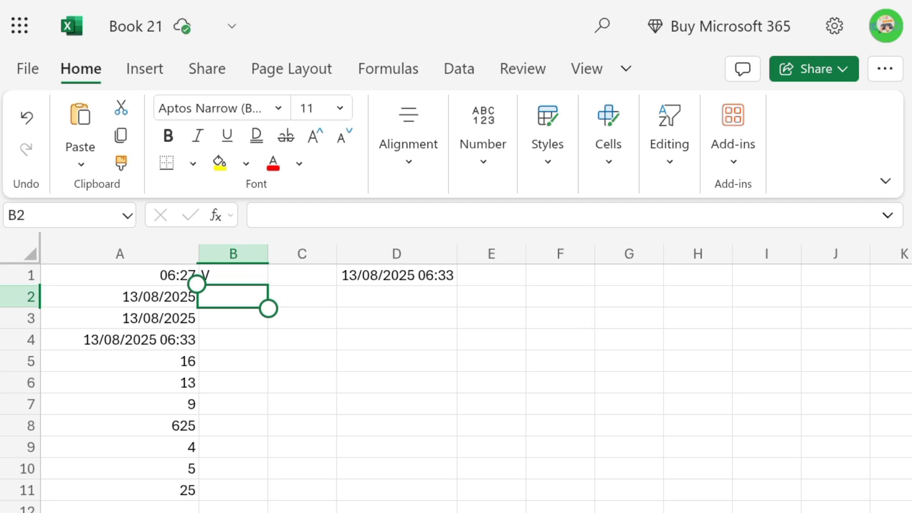
Step: Enter =roman(10) in cell B2 to convert 10 to a Roman numeral
double_click(233, 297)
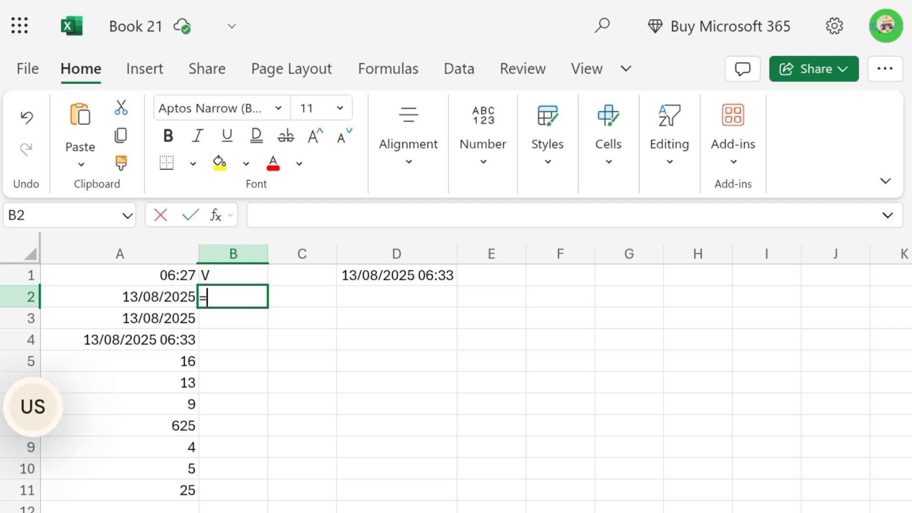
type("=roma")
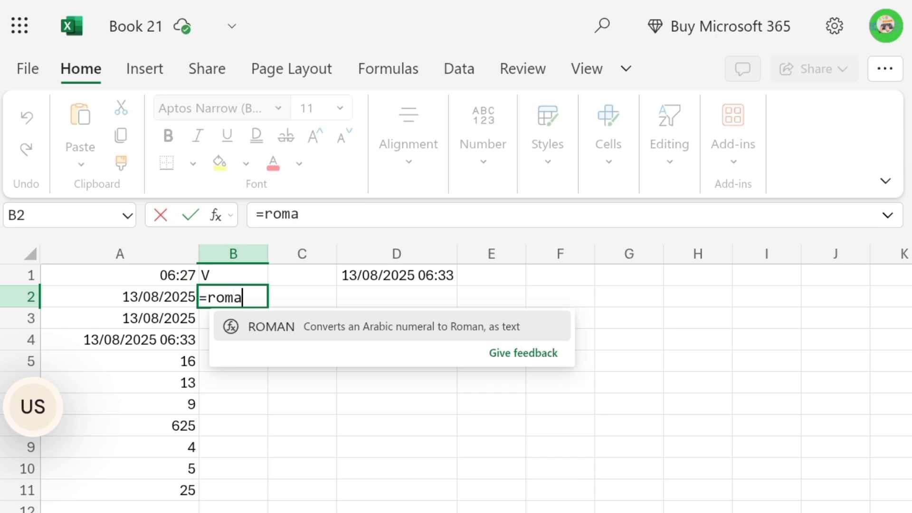
type("n(")
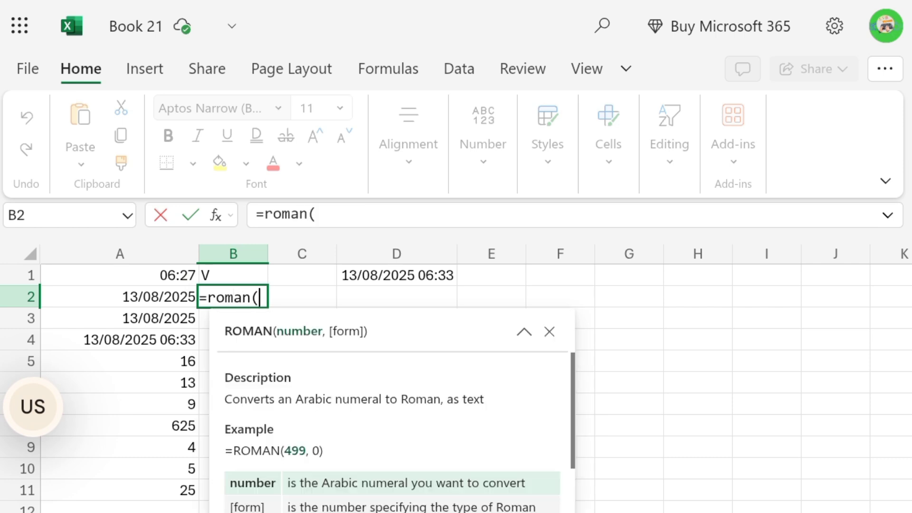
type("9")
key("BackSpace")
type("10")
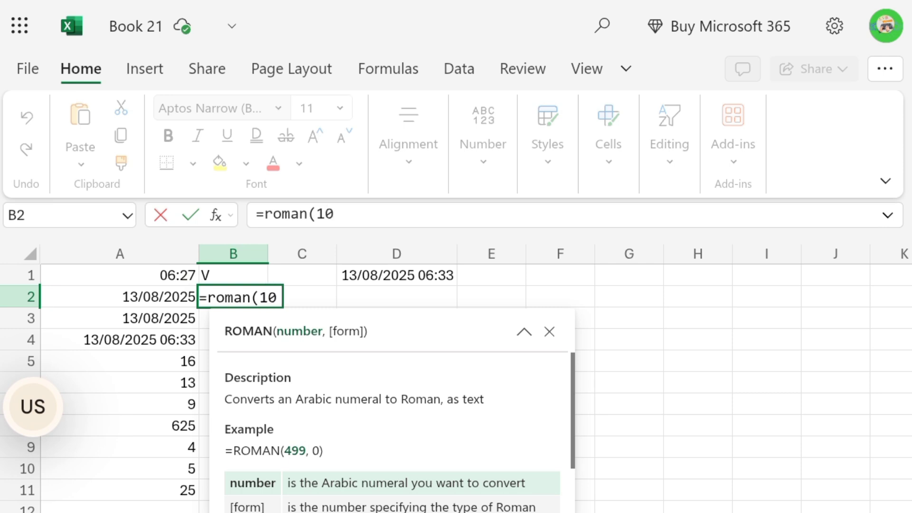
type(")")
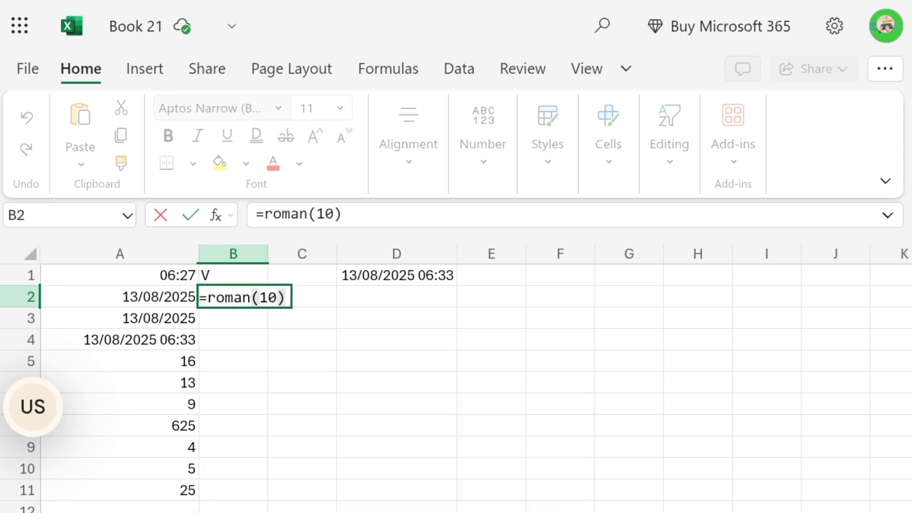
key("Return")
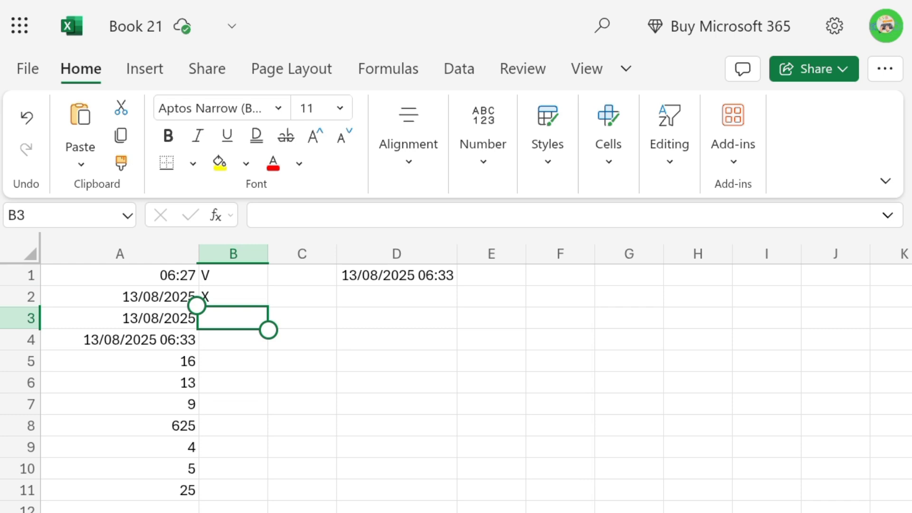
Step: Enter =product(20,10) in cell B3 to multiply 20 by 10
type("=")
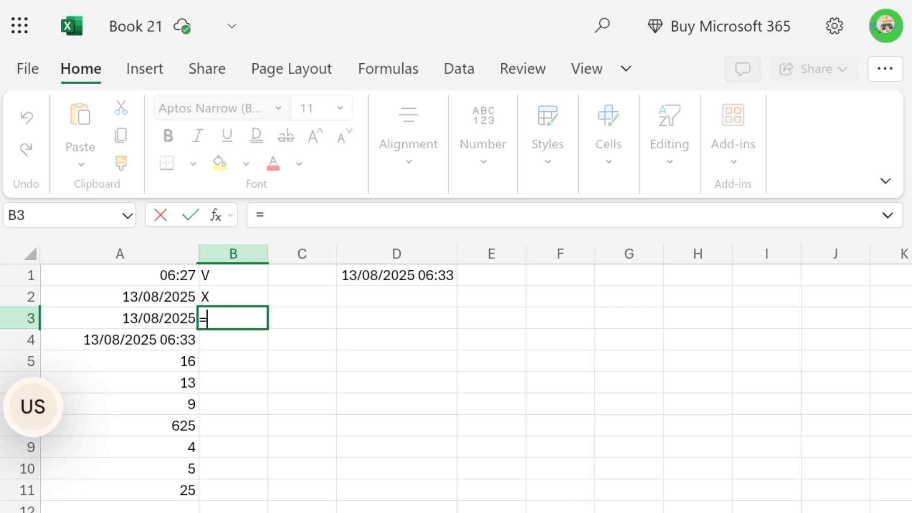
type("pr")
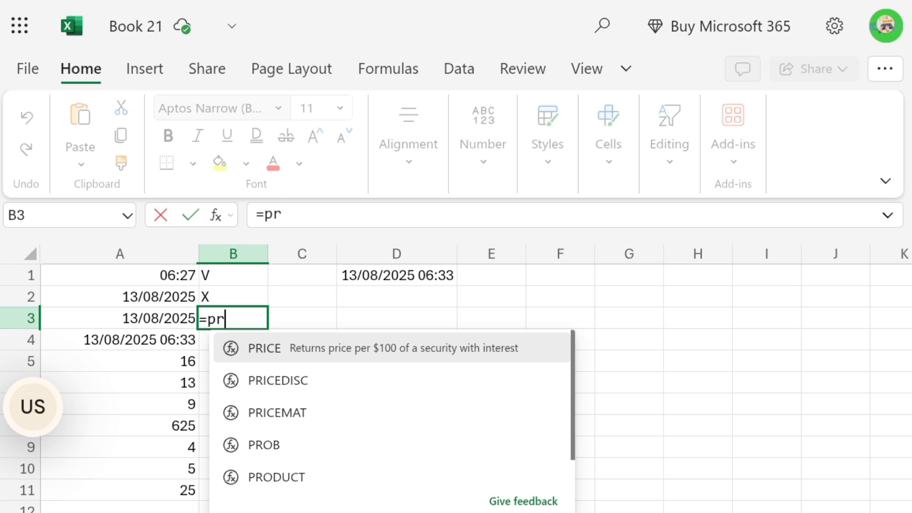
type("od")
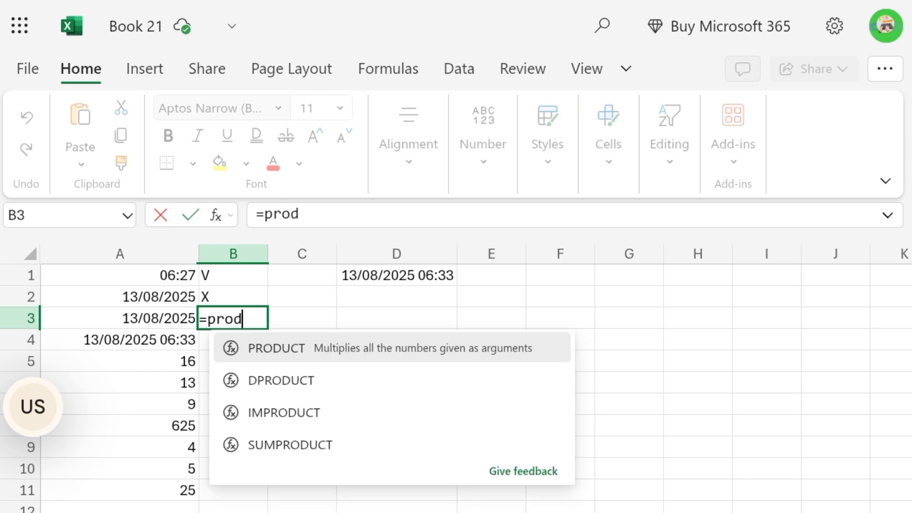
type("uct")
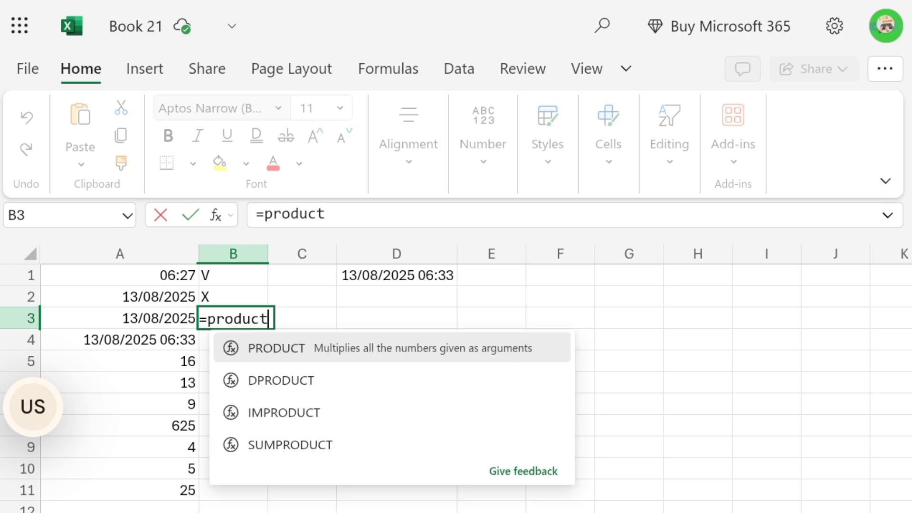
type("(")
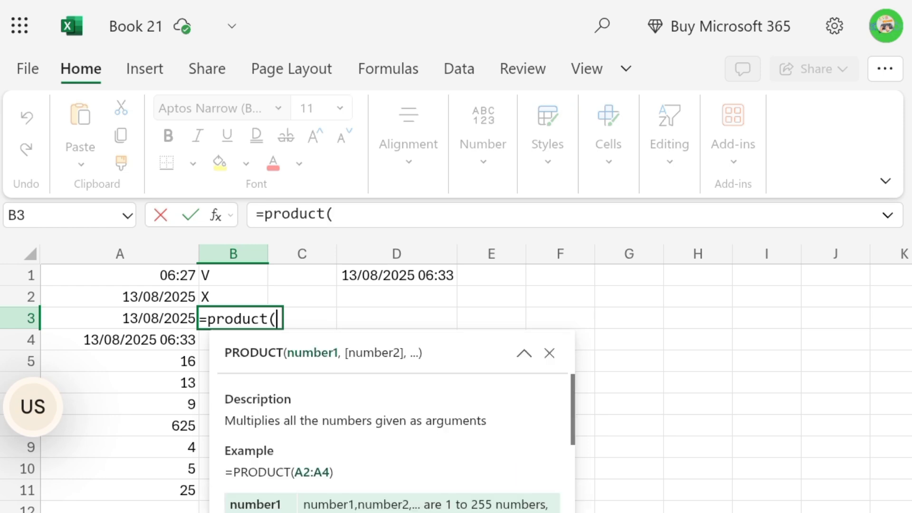
type("20")
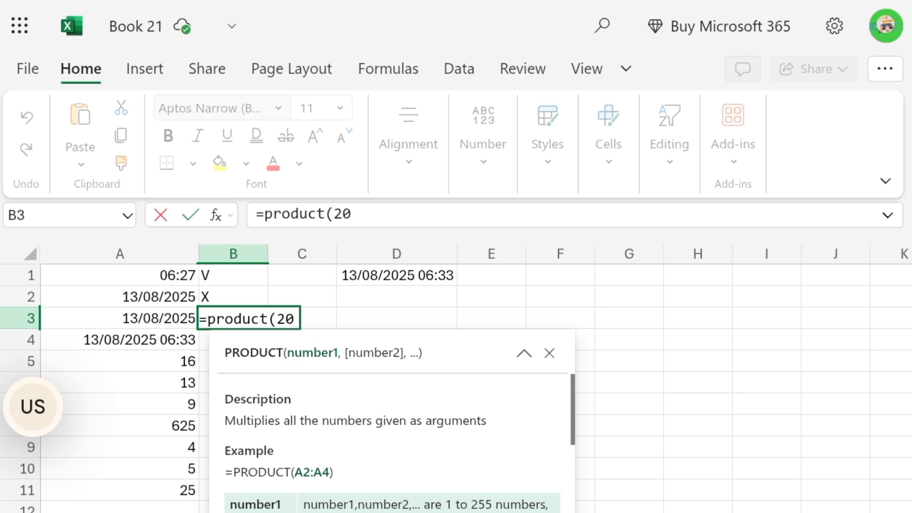
type(",10")
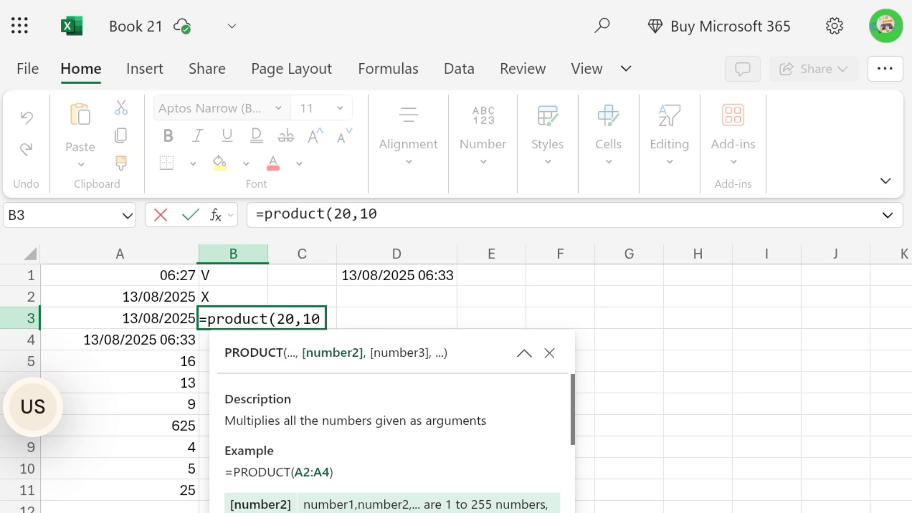
type(")")
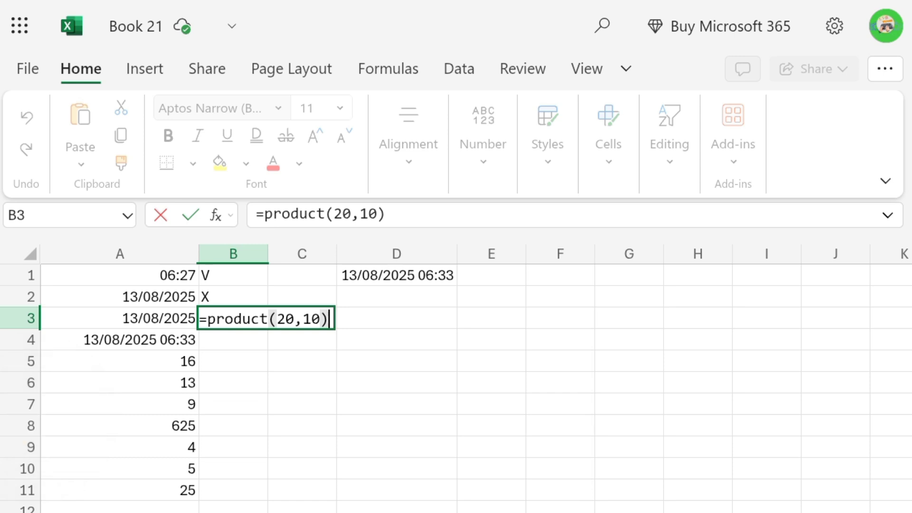
key("Return")
Step: Fill cells D4 to D12 downwards with the numbers 10, 20, 50, 10, 30, 80, 70, 90 and 10
left_click(397, 339)
type("10")
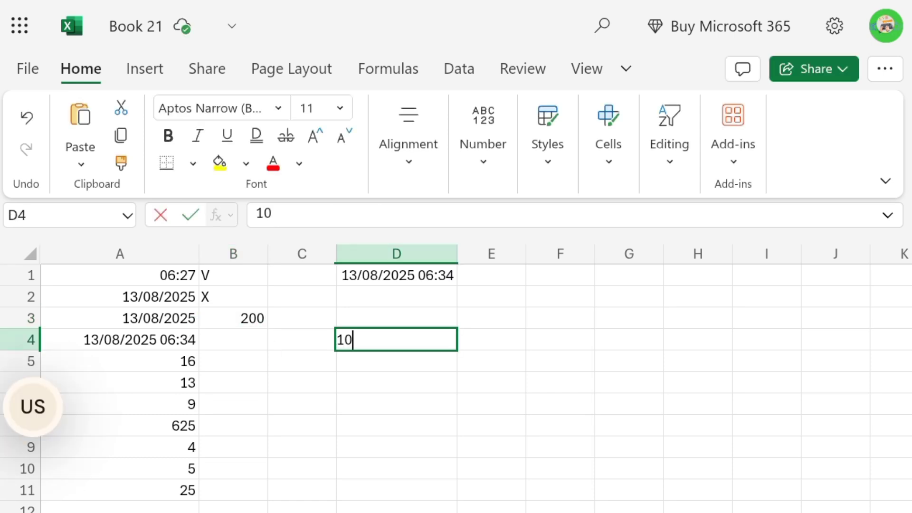
key("Return")
type("20")
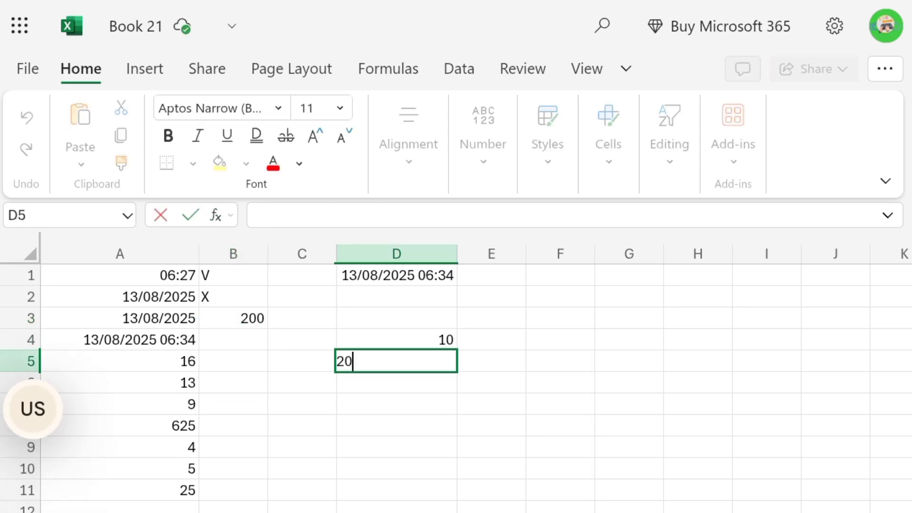
key("Return")
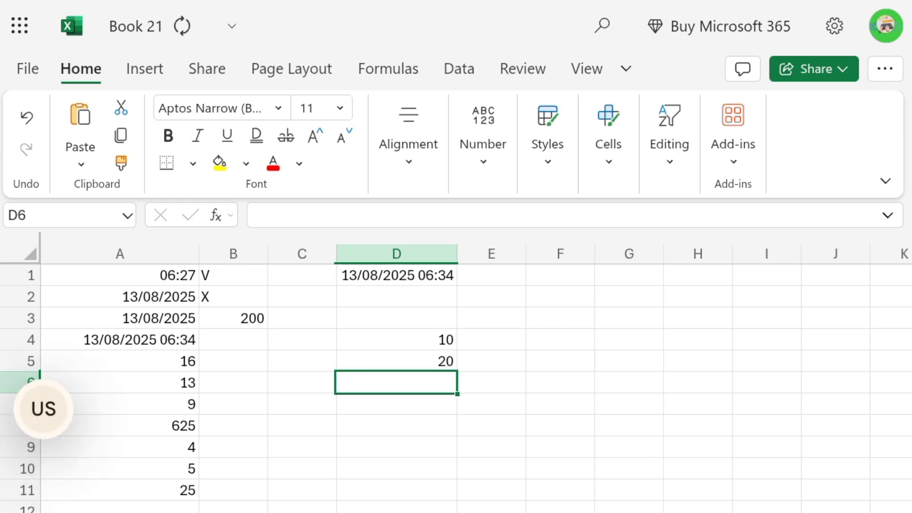
type("50")
key("Return")
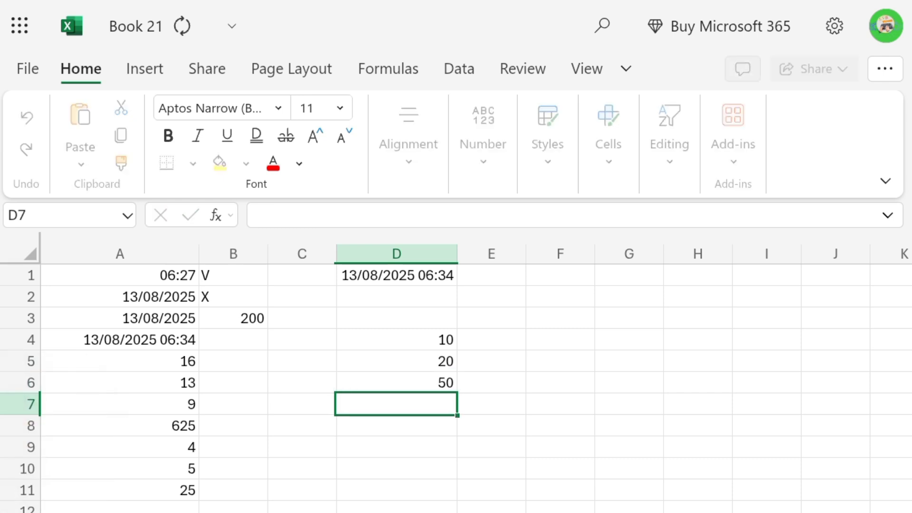
type("10")
key("Return")
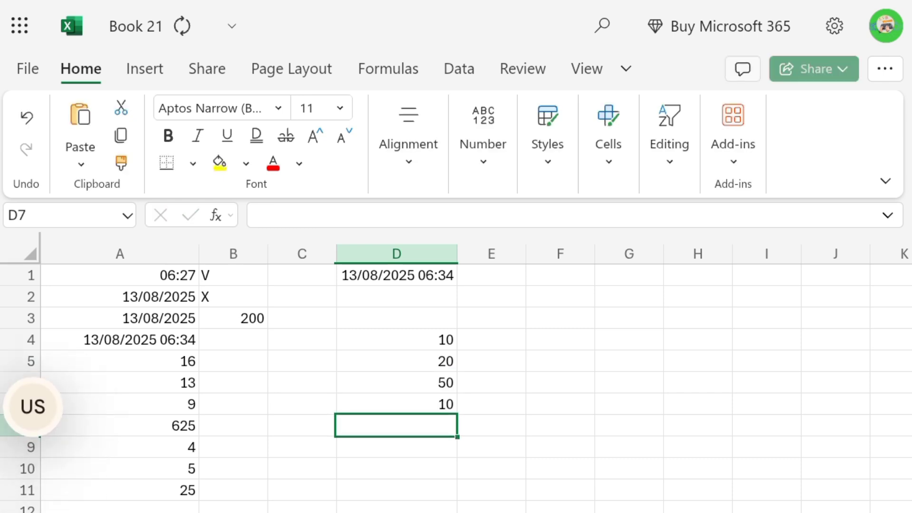
type("30")
key("Return")
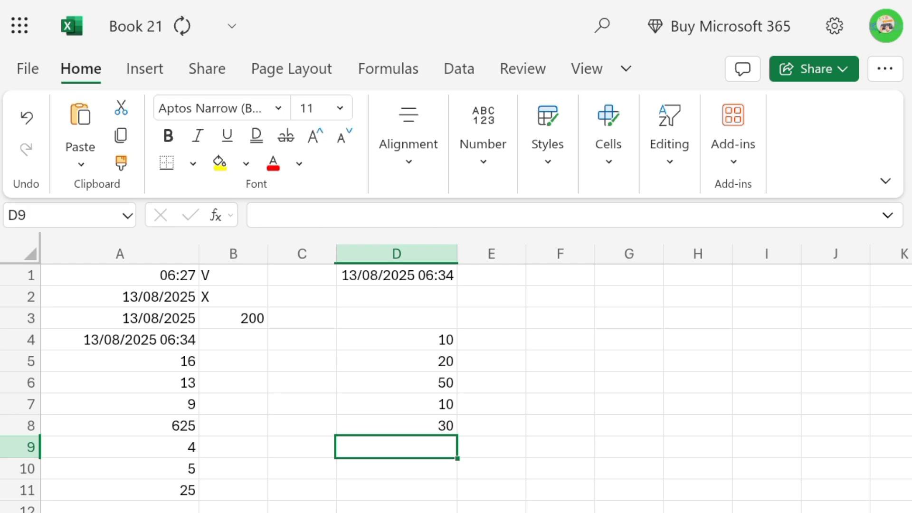
type("80")
key("Return")
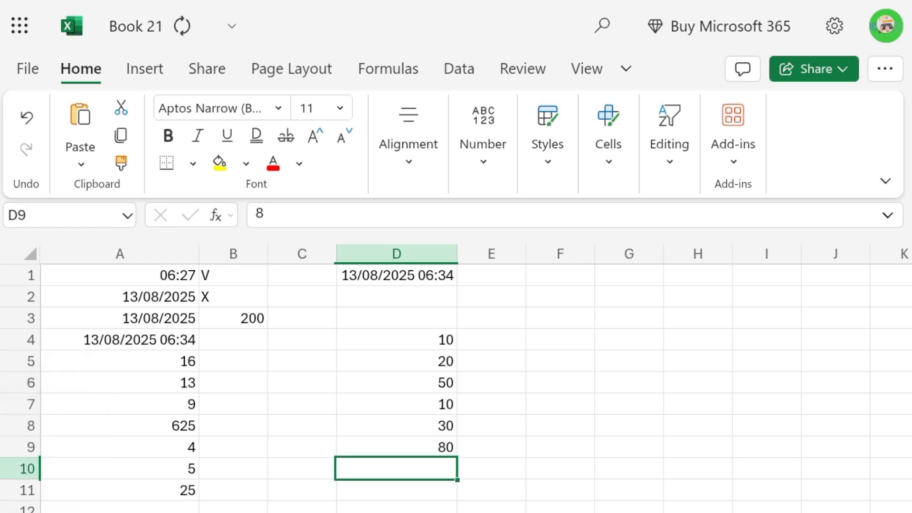
type("70")
key("Return")
type("90")
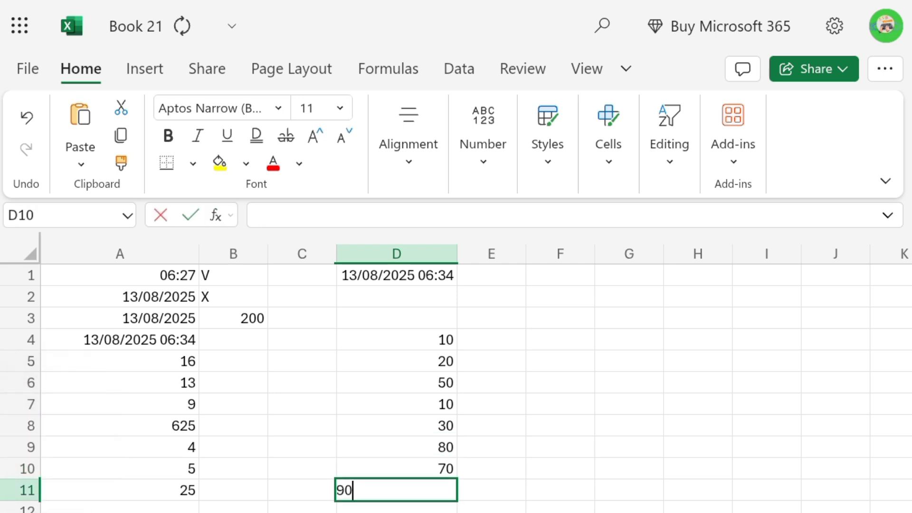
key("Return")
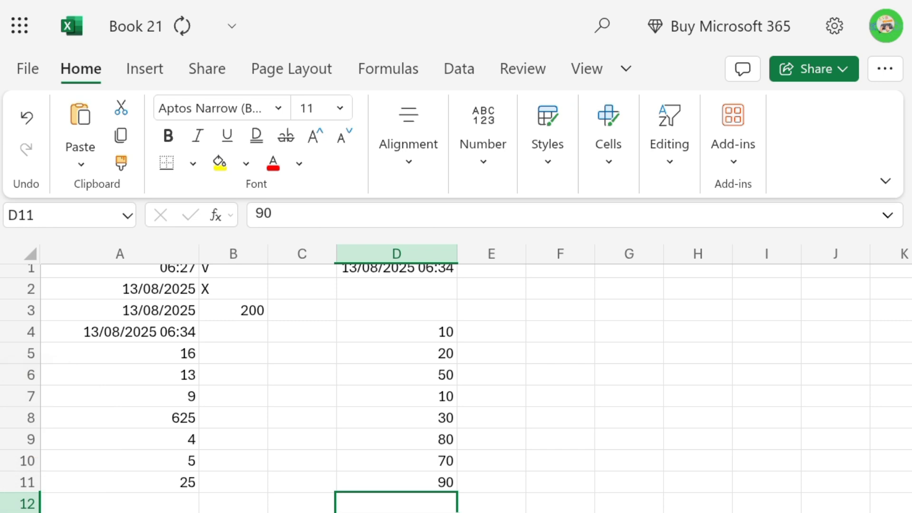
type("10")
key("Return")
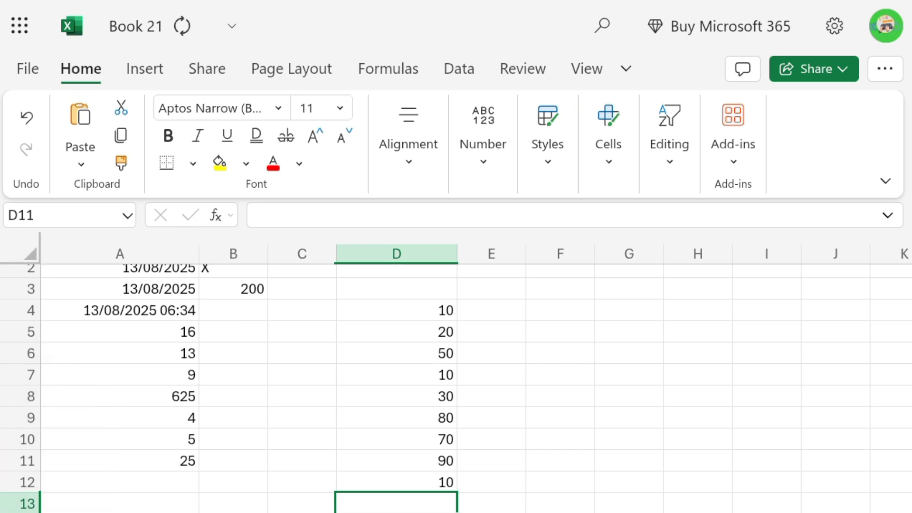
Step: Fill cells E4 to E12 downwards with the numbers 50, 20, 40, 10, 20, 50, 10, 10 and 50
key("Up")
key("Up")
key("Up")
key("Up")
key("Up")
key("Up")
key("Up")
key("Up")
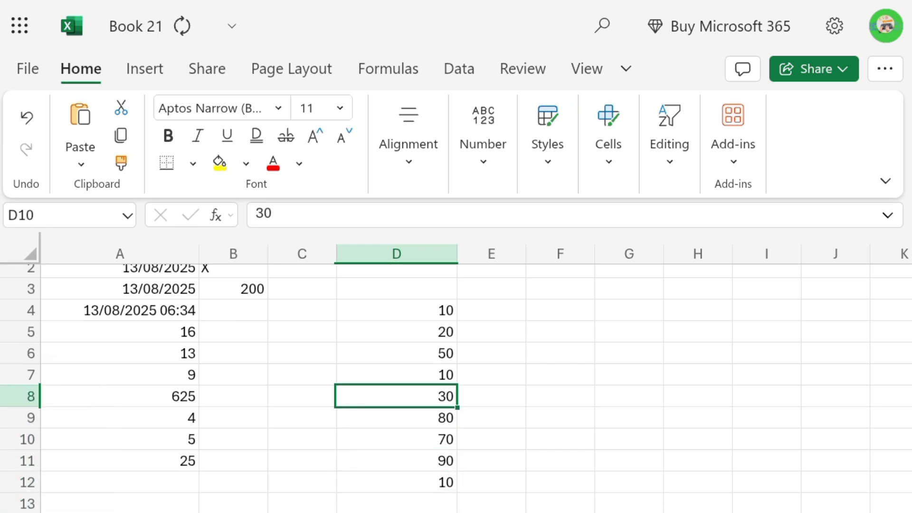
key("Up")
key("Right")
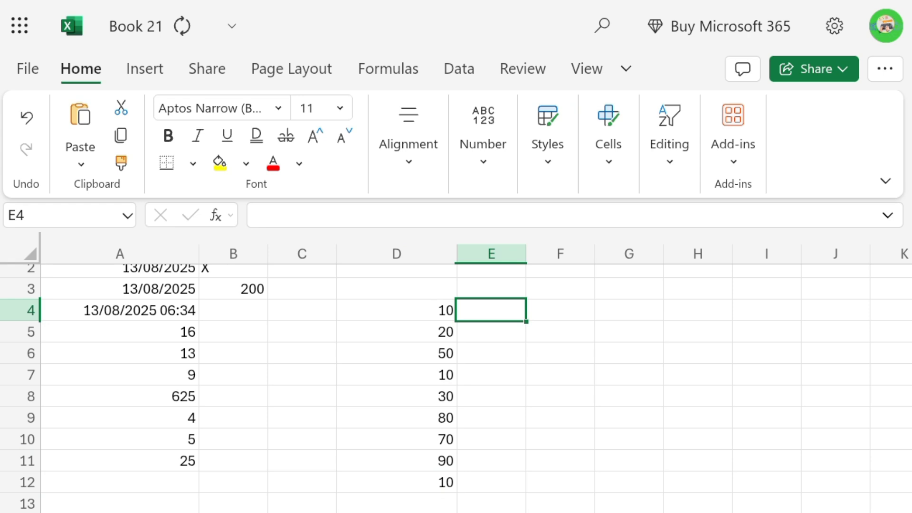
type("50")
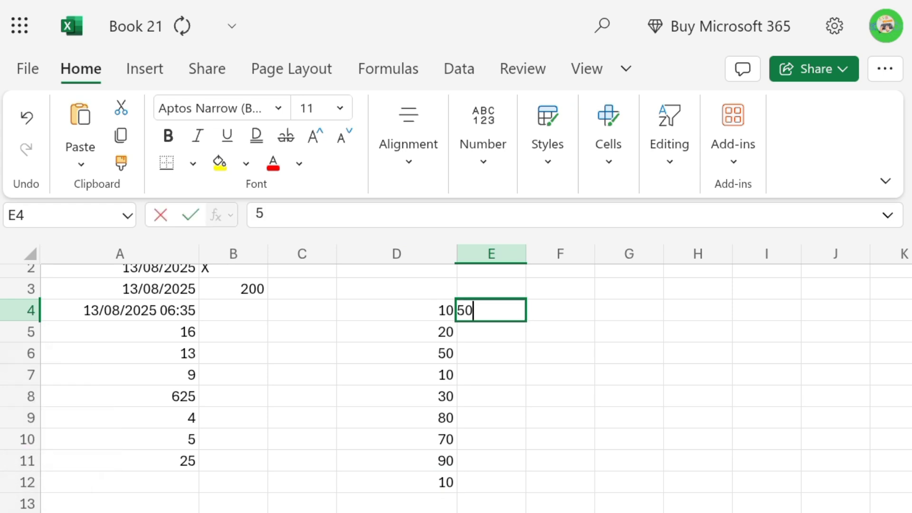
key("Return")
type("20")
key("Return")
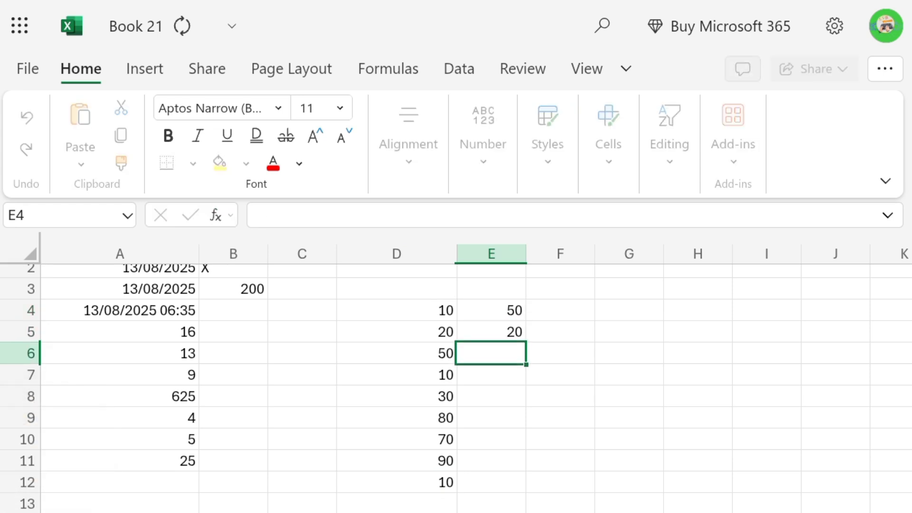
type("40")
key("Return")
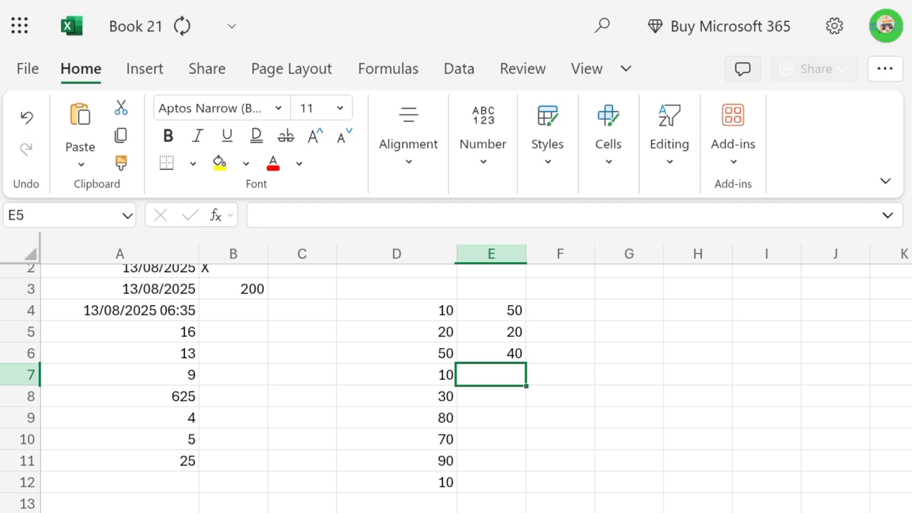
type("10")
key("Return")
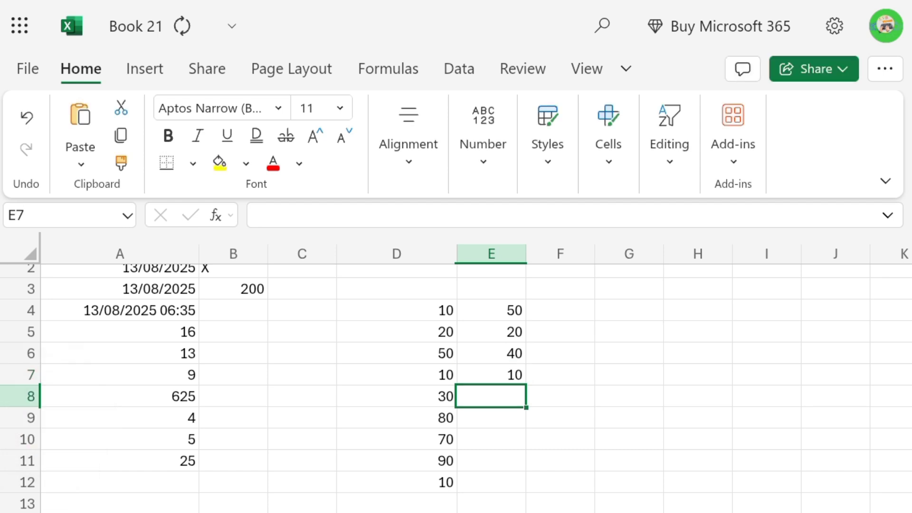
type("20")
key("Return")
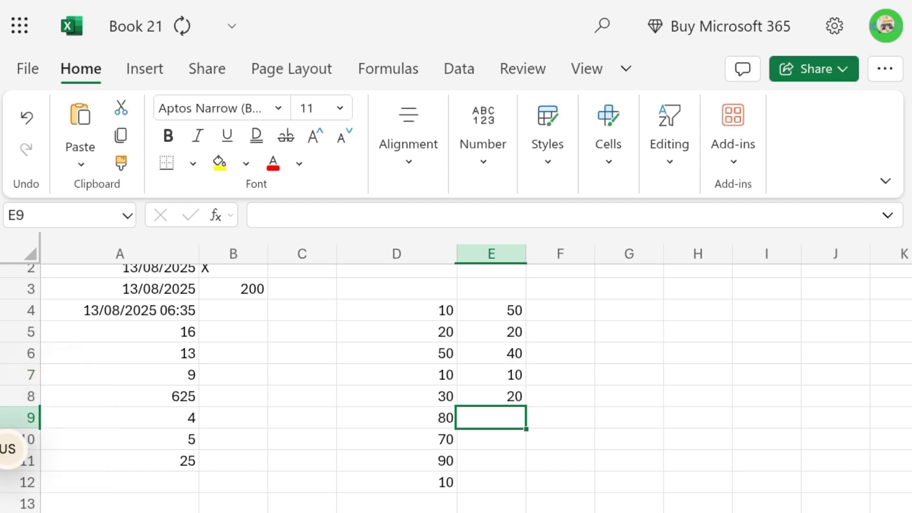
type("50")
key("Return")
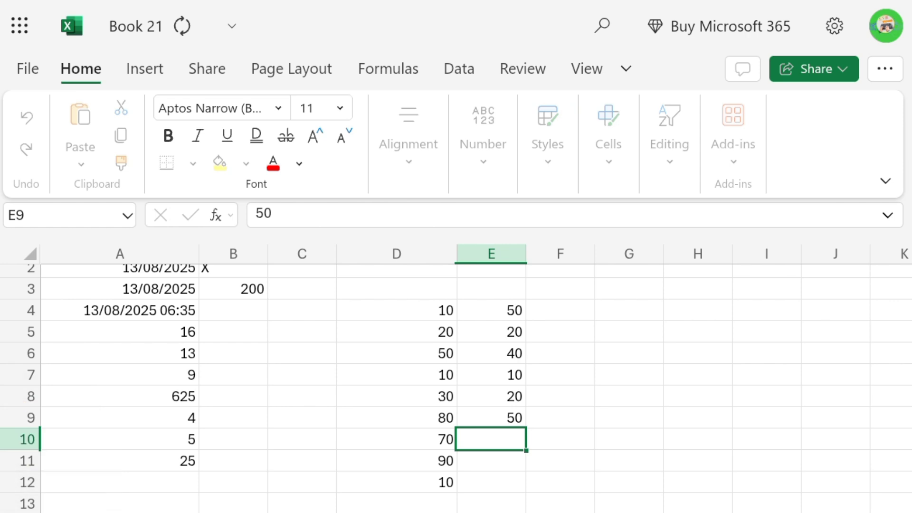
type("10")
key("Return")
type("10")
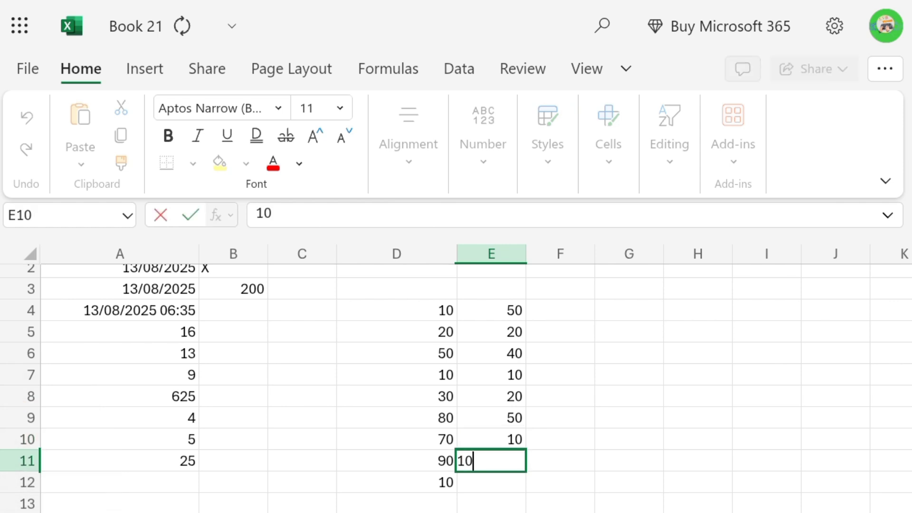
key("Return")
type("50")
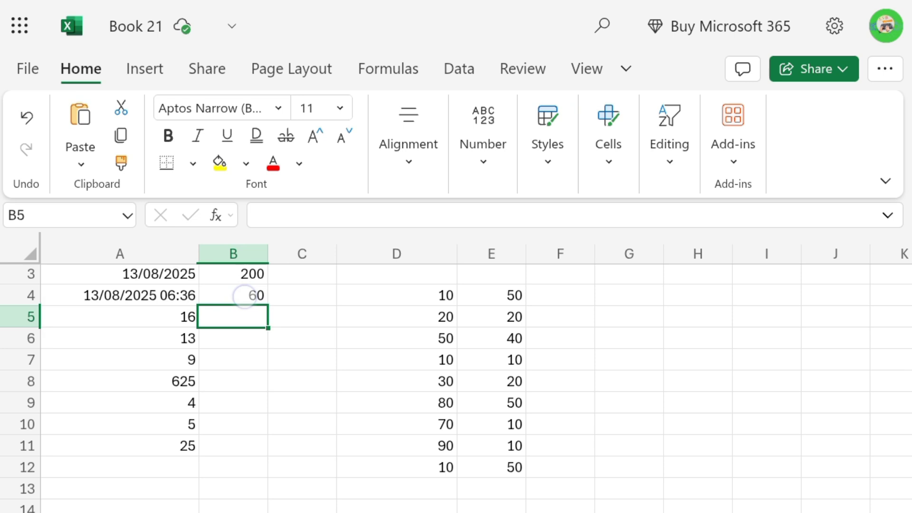
Step: Clear cell B4 and re-enter =sumif(D4:E12,10) to add the cells in that range that equal 10
left_click(245, 296)
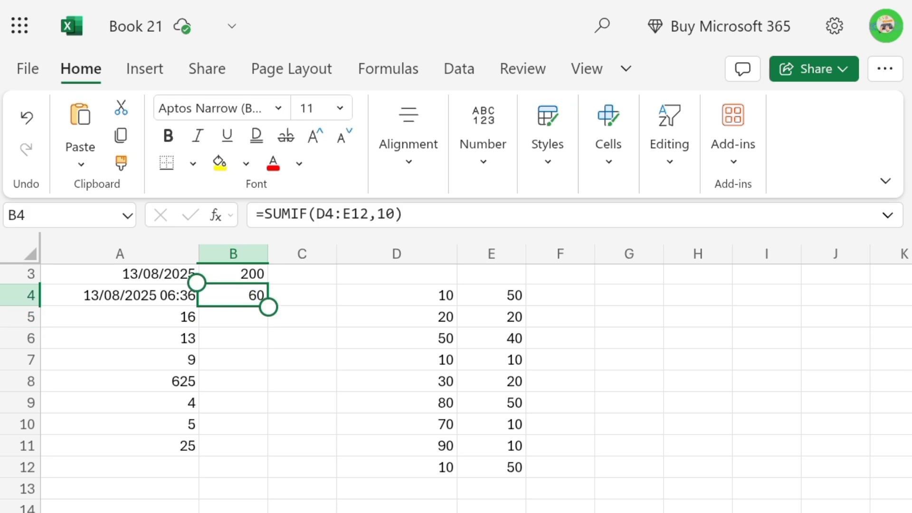
key("BackSpace")
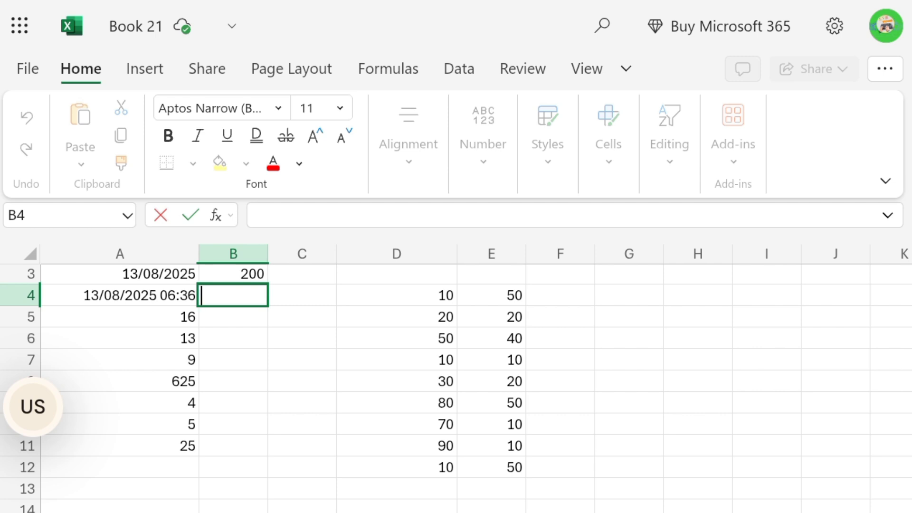
type("=s")
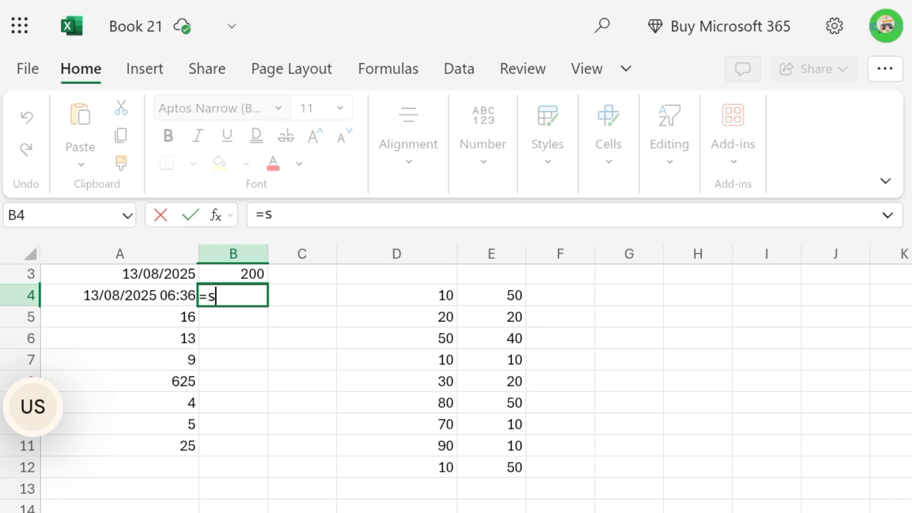
type("umif(")
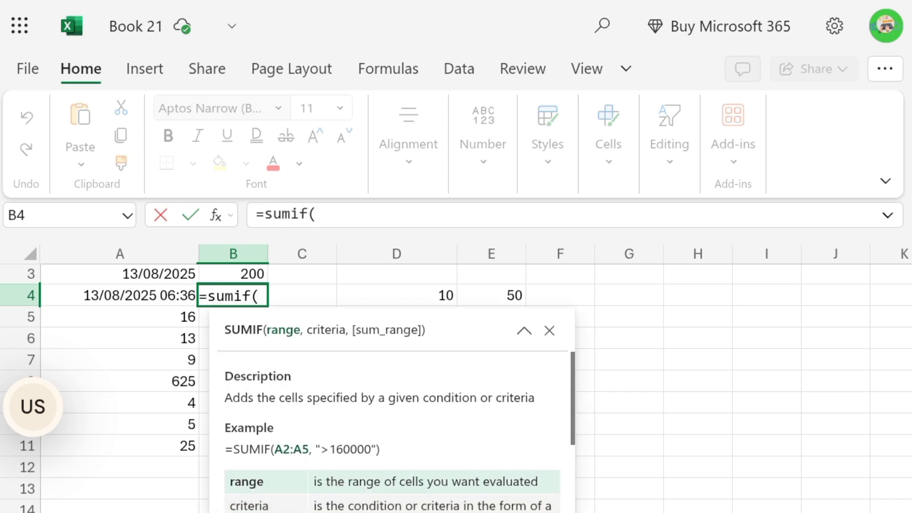
left_click_drag(450, 330, 789, 209)
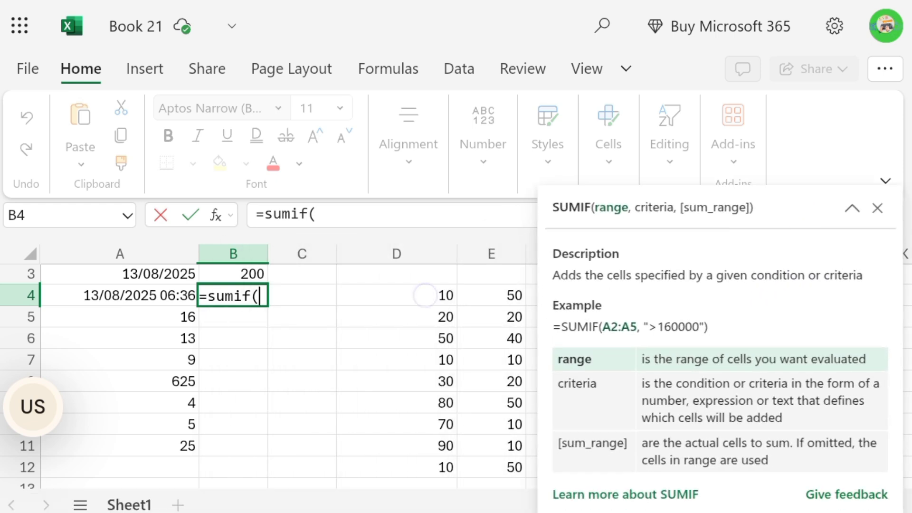
left_click(396, 295)
left_click_drag(512, 398, 522, 470)
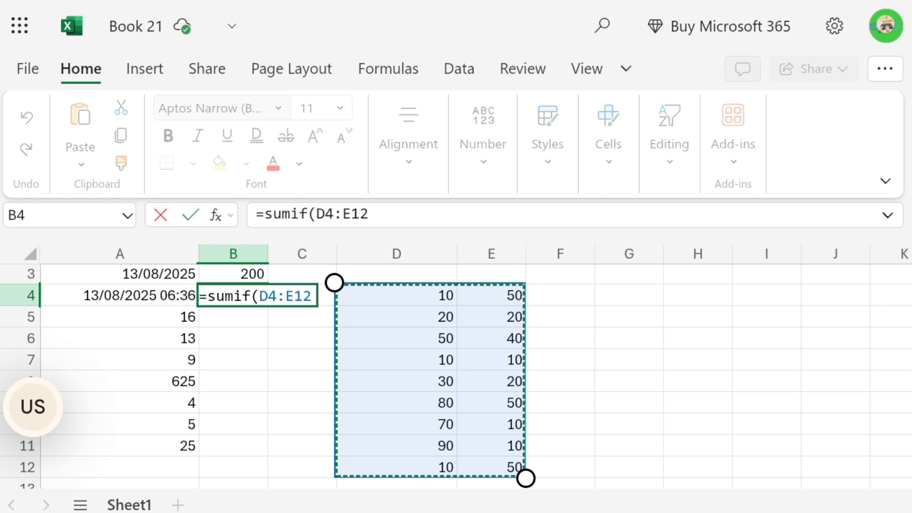
type(")(")
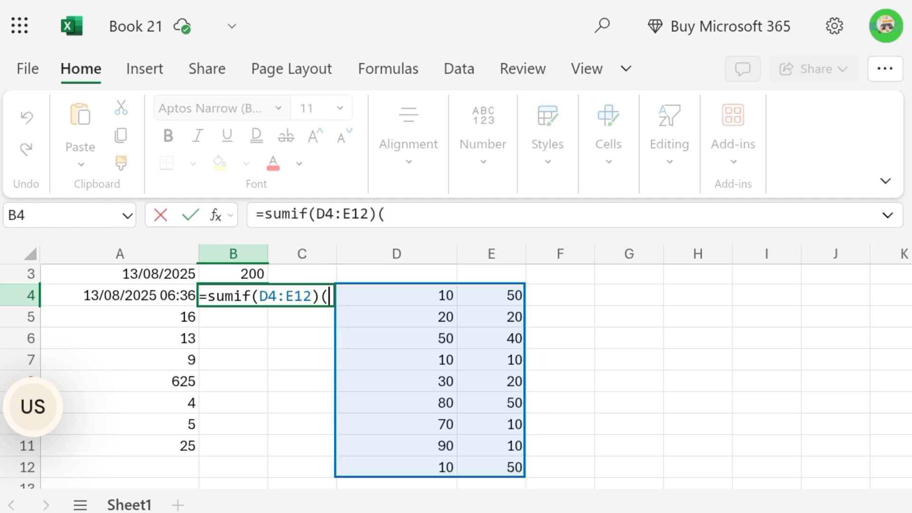
key("BackSpace")
key("BackSpace")
type(",")
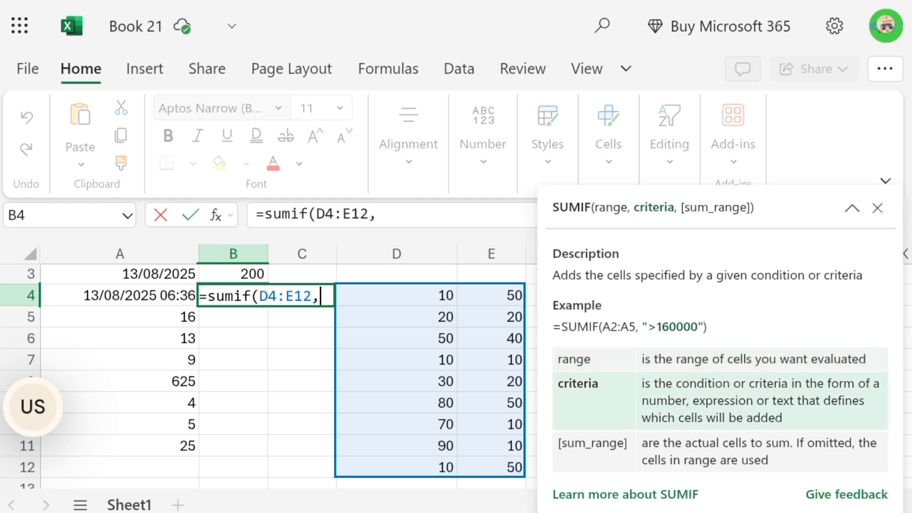
type("10")
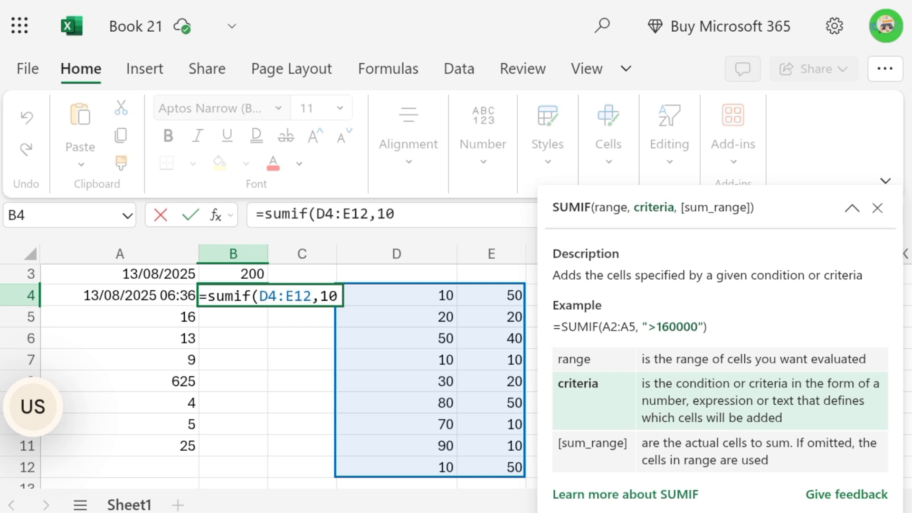
type(")")
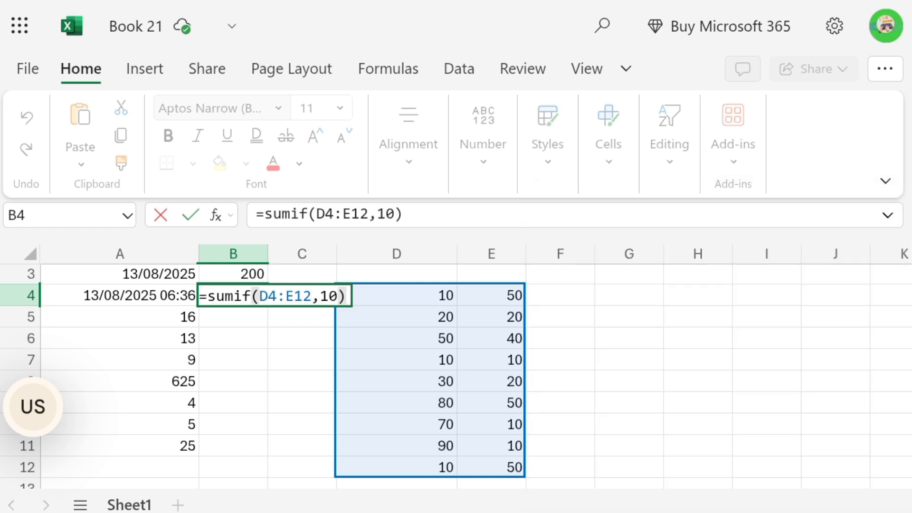
key("Return")
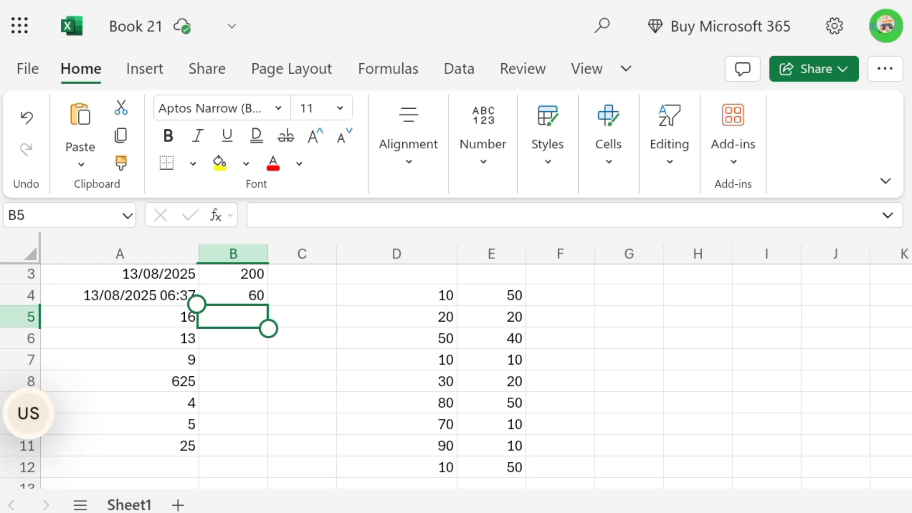
Step: Enter =sumsq(4,16) in cell B5 to add the squares of 4 and 16
type("=")
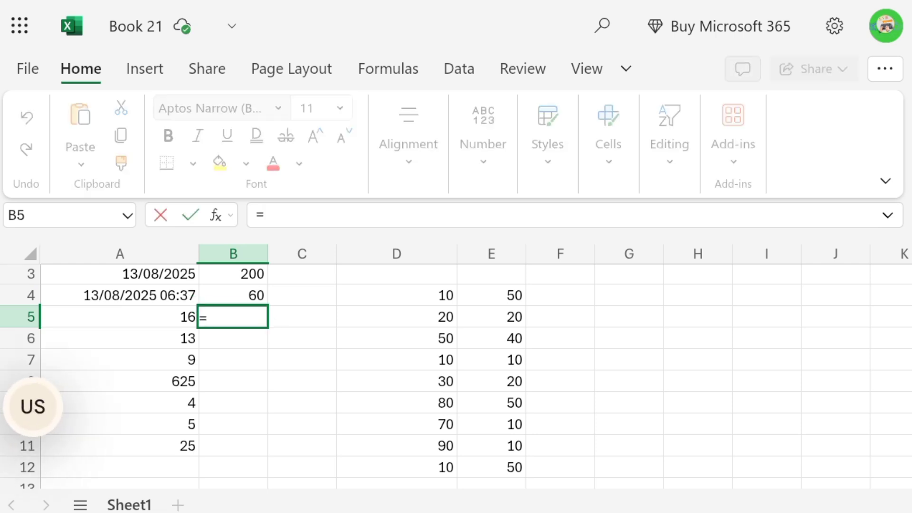
type("sums")
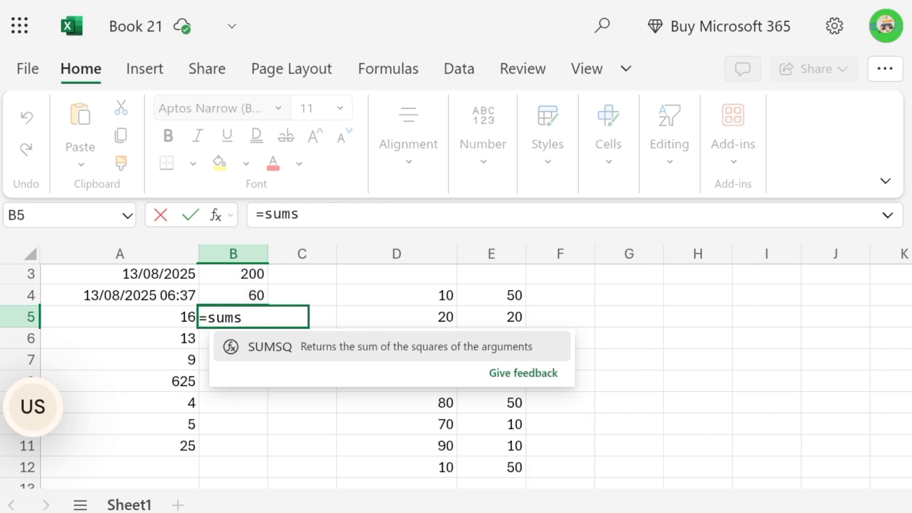
type("q(")
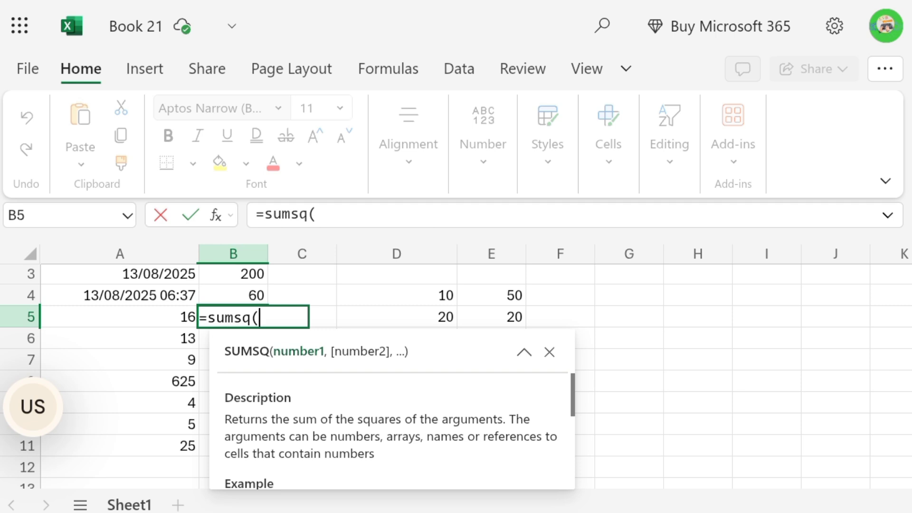
type("4,")
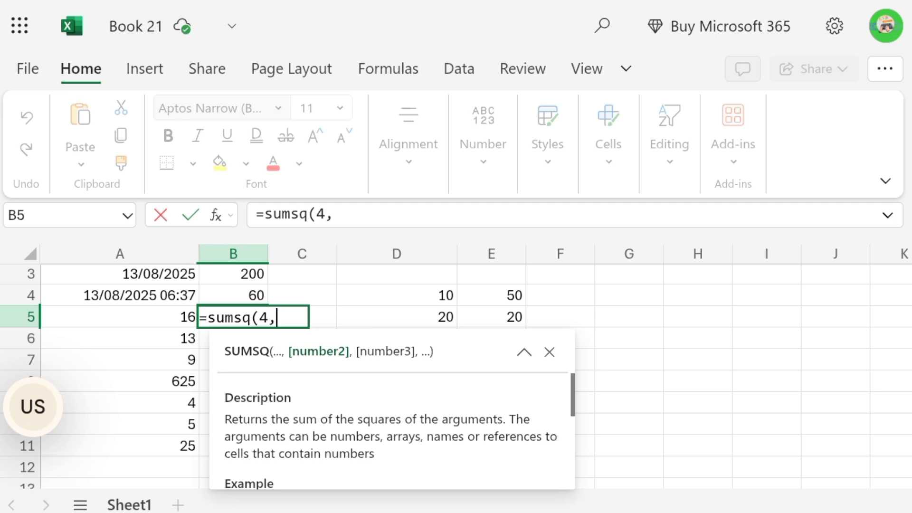
type("16)")
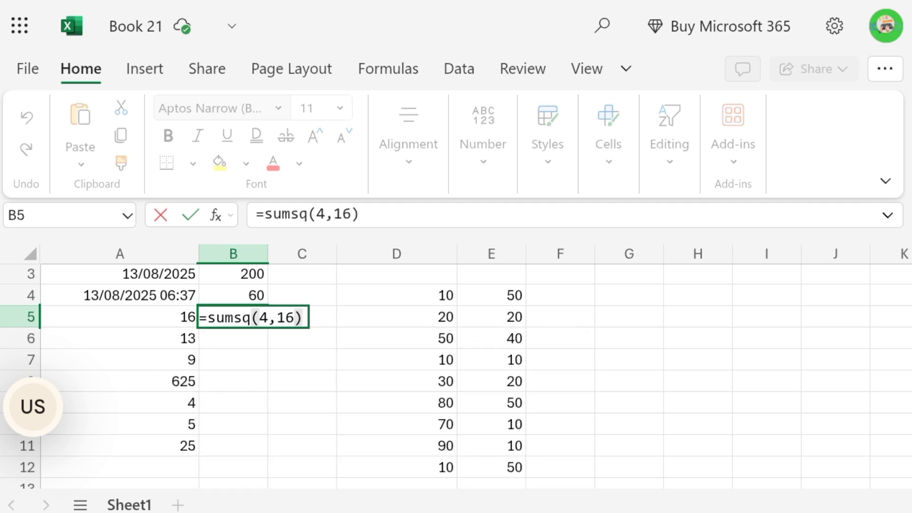
key("Return")
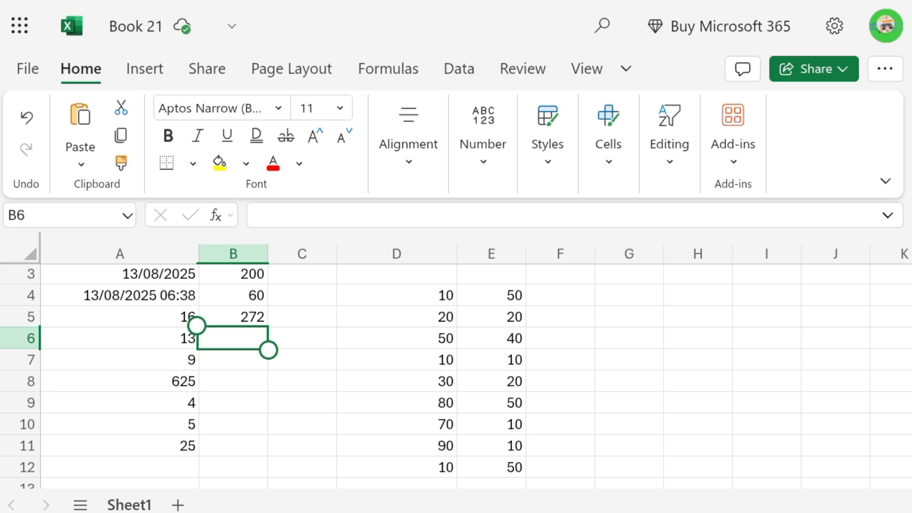
Step: Enter =power(16,2) in cell B6 to raise 16 to the power of 2
type("=p")
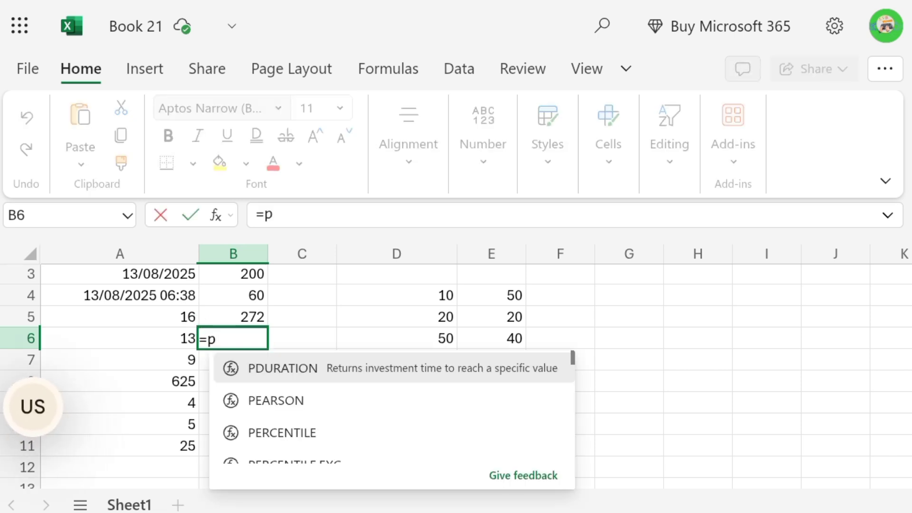
type("ower")
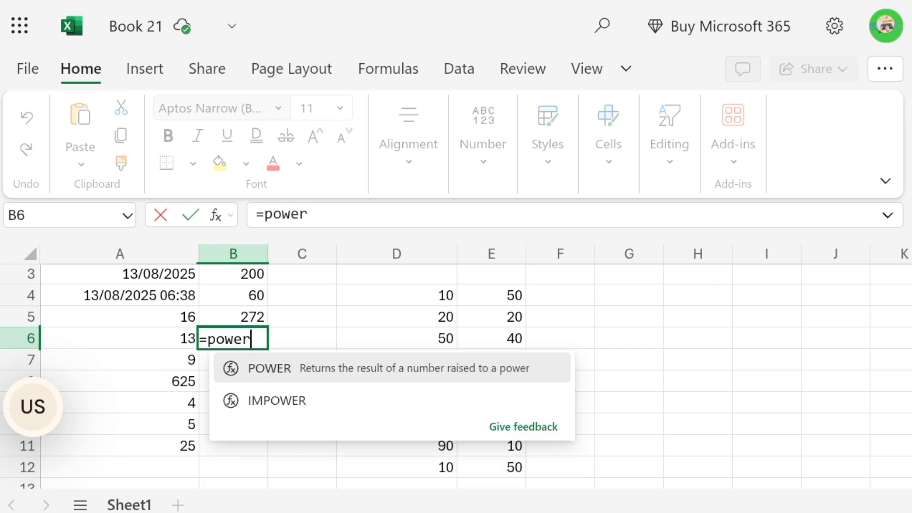
type("(")
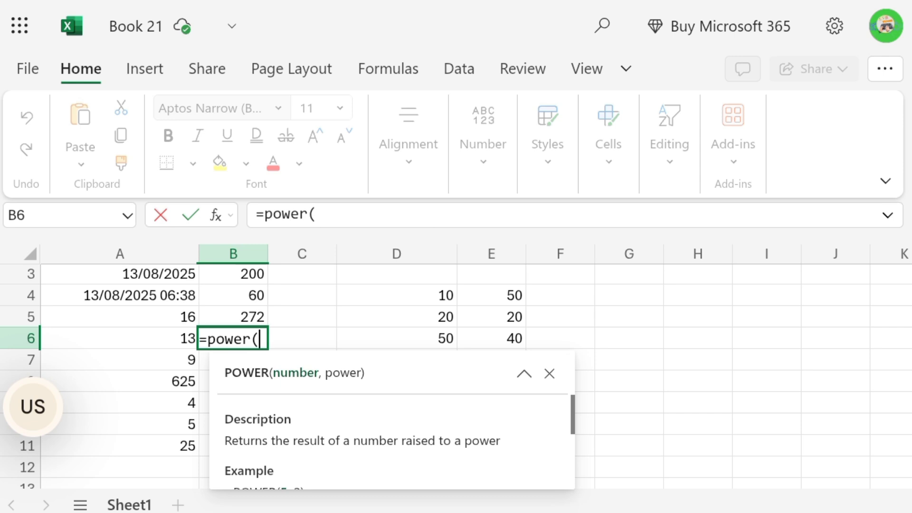
type("16,2")
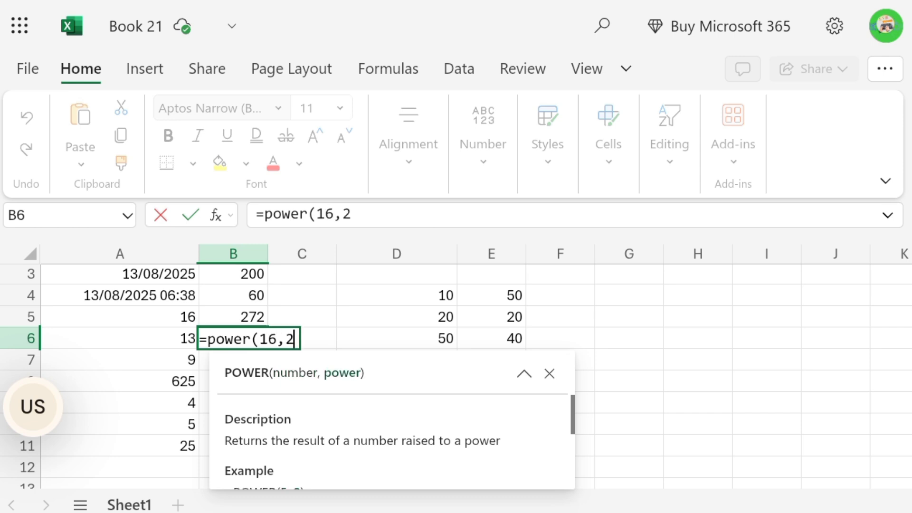
type(")")
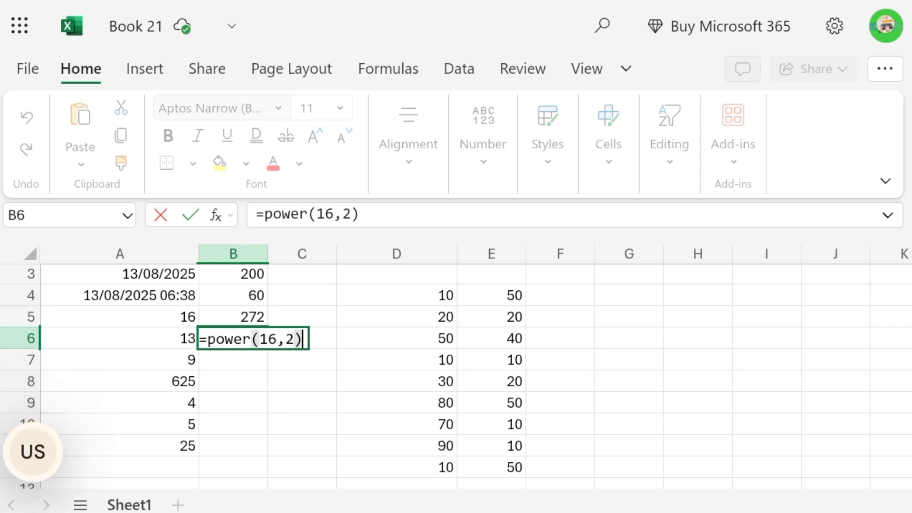
key("Return")
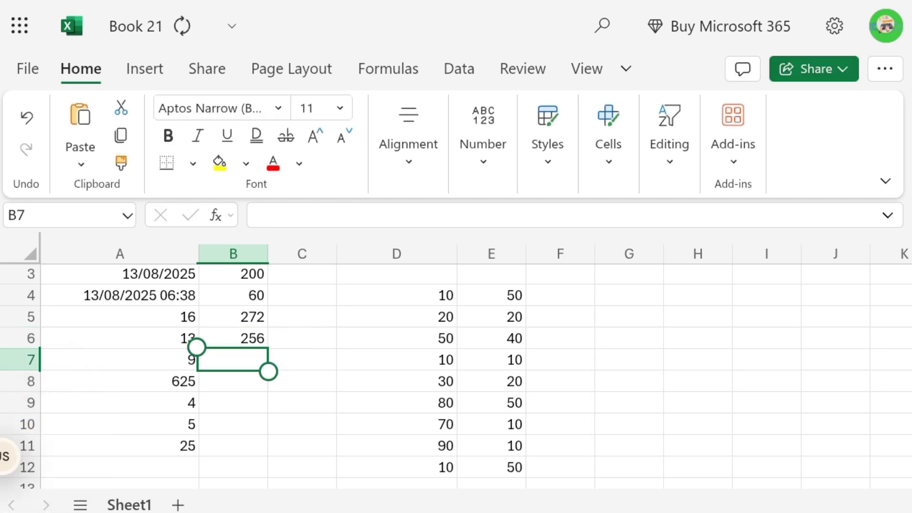
Step: Enter =sum(16,256) in cell B7 to add the squares of 4 and 16 as a check
type("=sum")
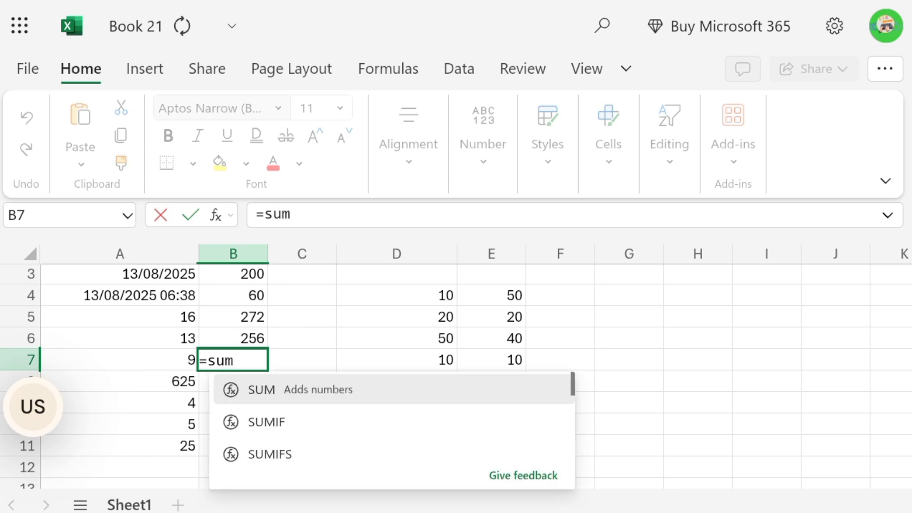
type("(")
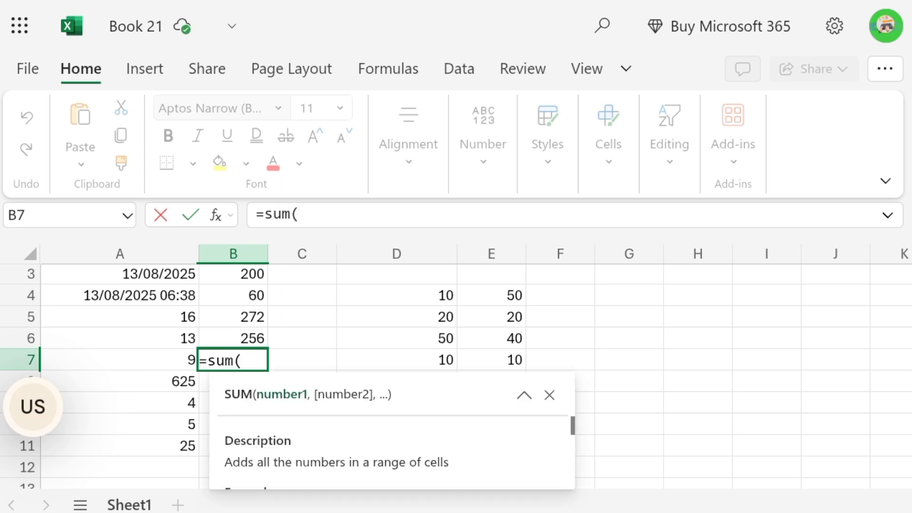
type("16,")
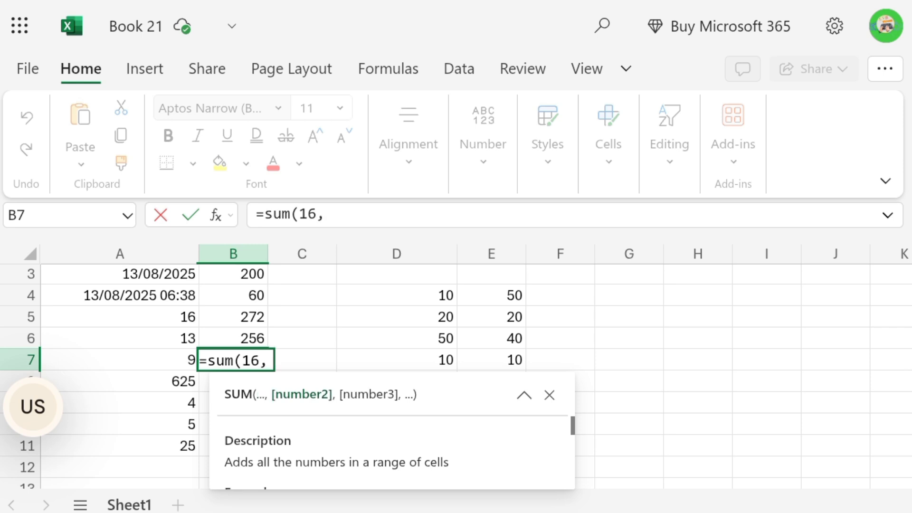
type("25")
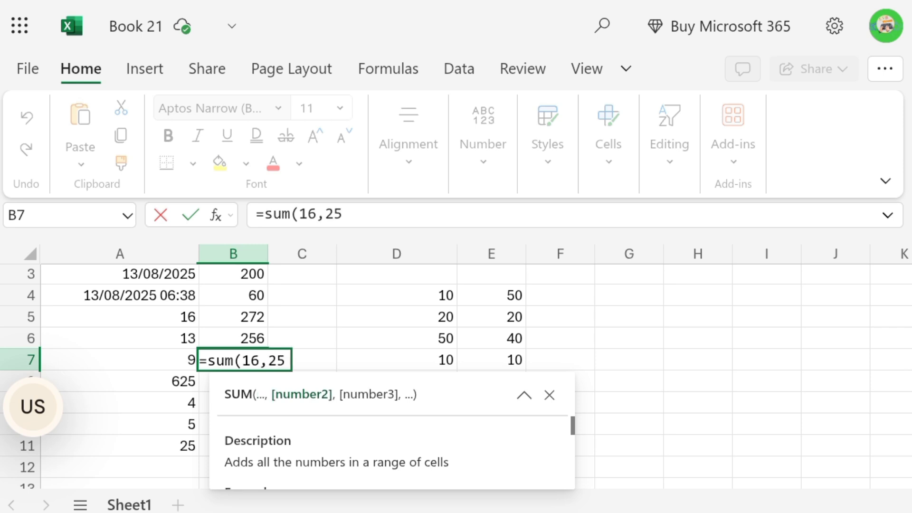
type("6)")
key("Return")
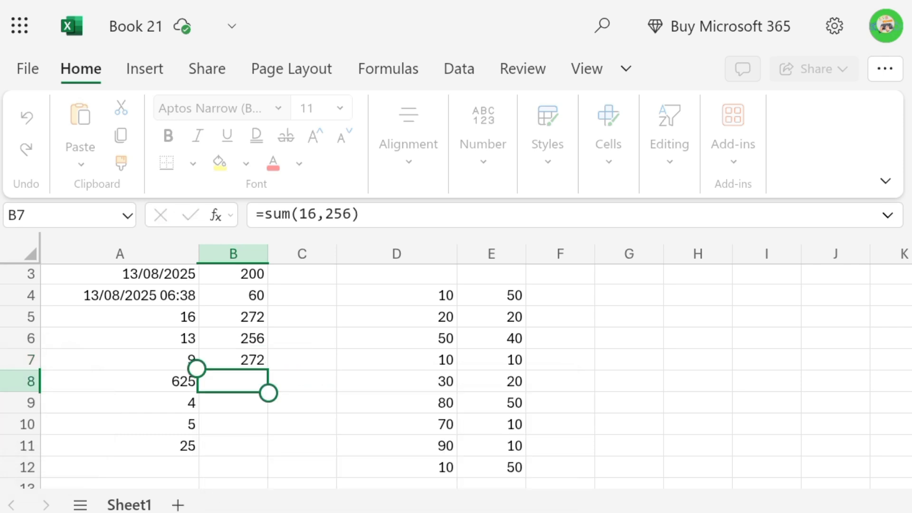
Step: Compare the SUMSQ formula in cell B5 with the SUM check in cell B7
left_click(248, 318)
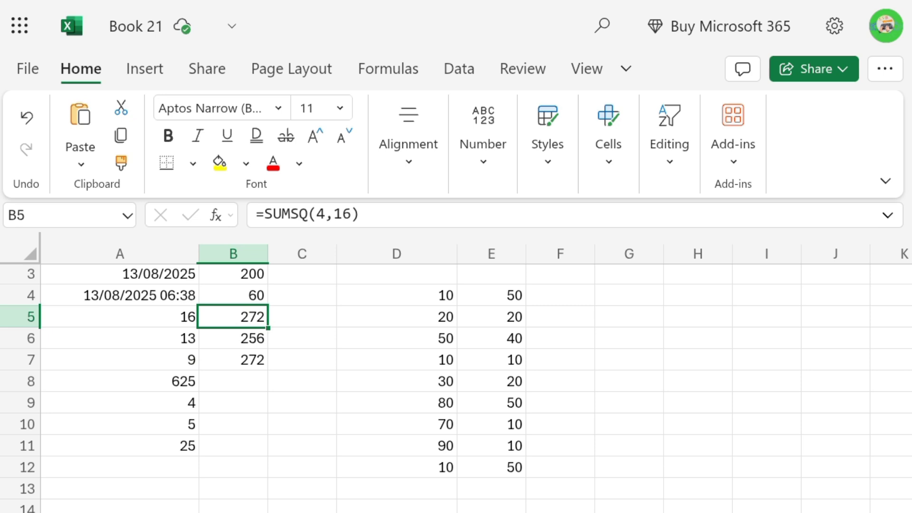
left_click(238, 360)
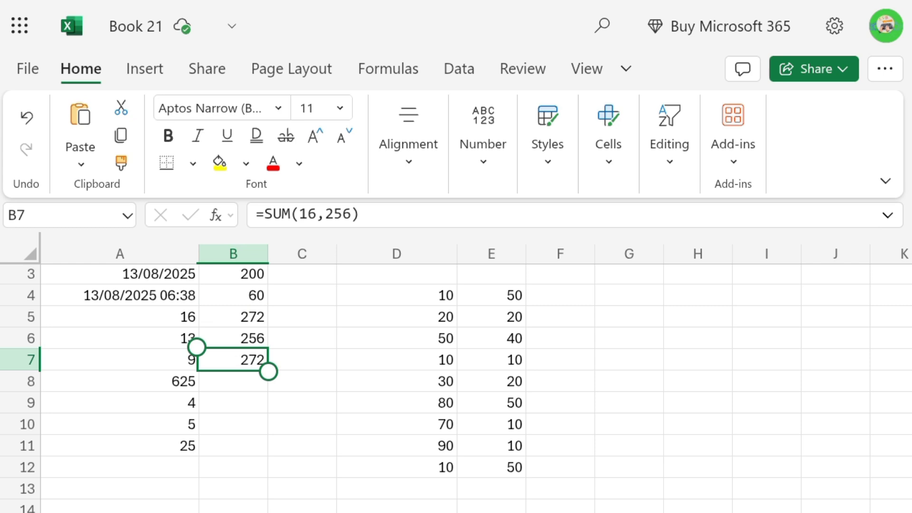
left_click(233, 381)
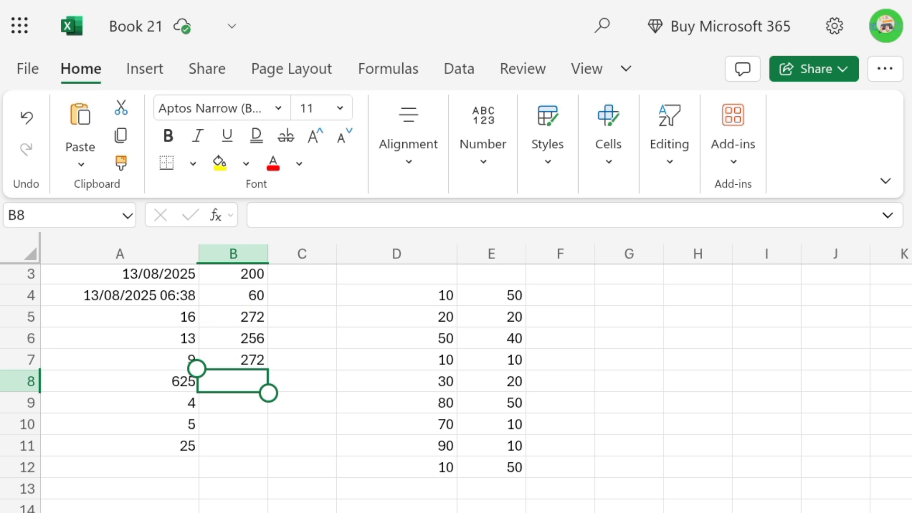
Step: Review the date and time entries in cells A2 to A4, including the TODAY and NOW formulas
scroll(456, 380, "up", 1)
left_click(119, 297)
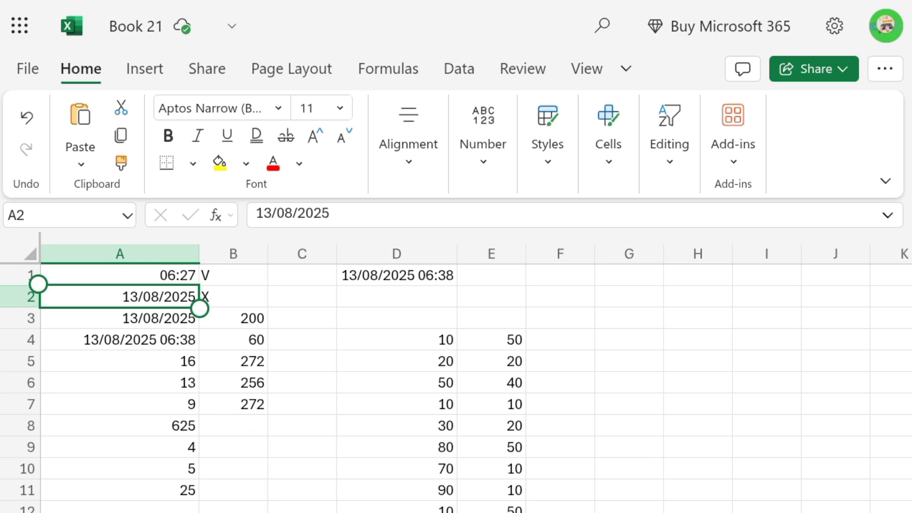
left_click(119, 318)
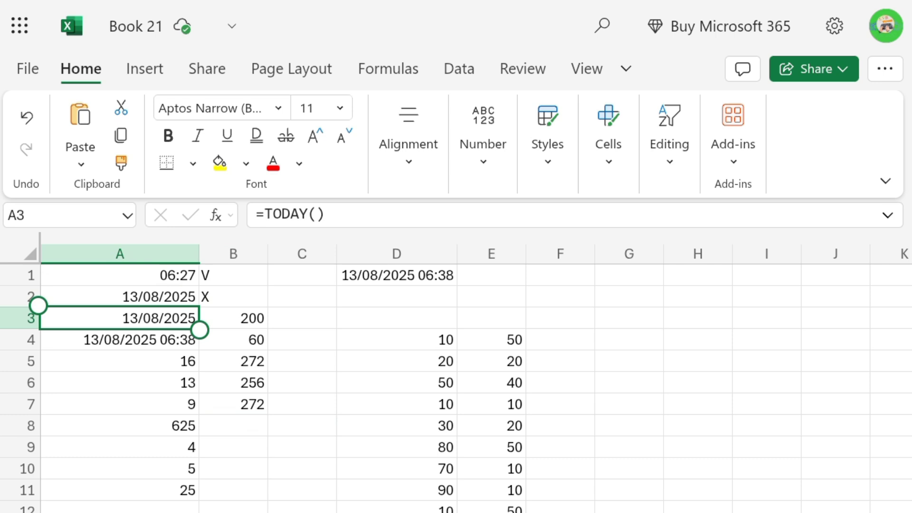
left_click(119, 340)
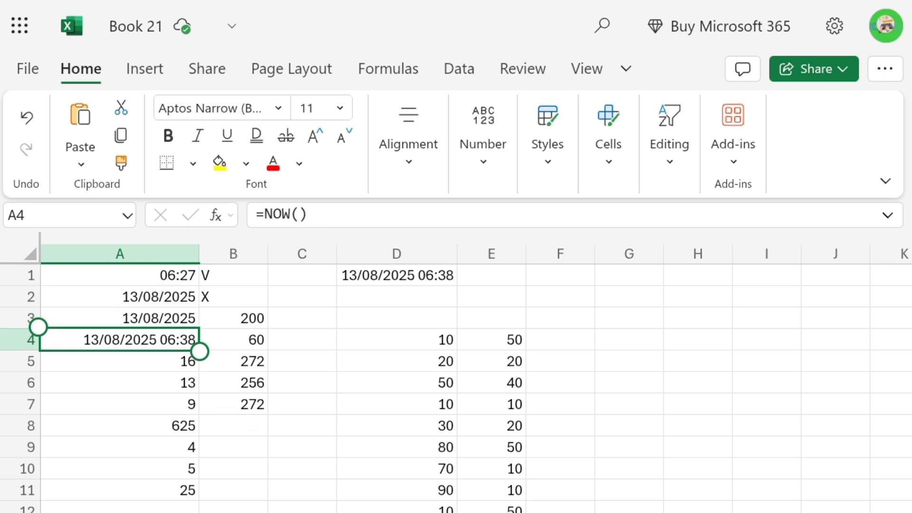
Step: Review the math formulas in cells A5 to A11, from EVEN and ODD through POWER and SQRT to ABS
left_click(119, 360)
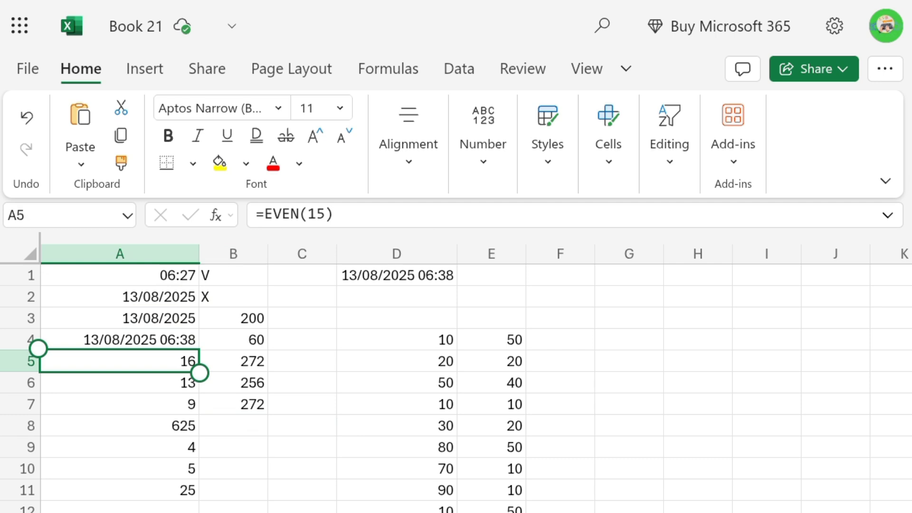
left_click(119, 382)
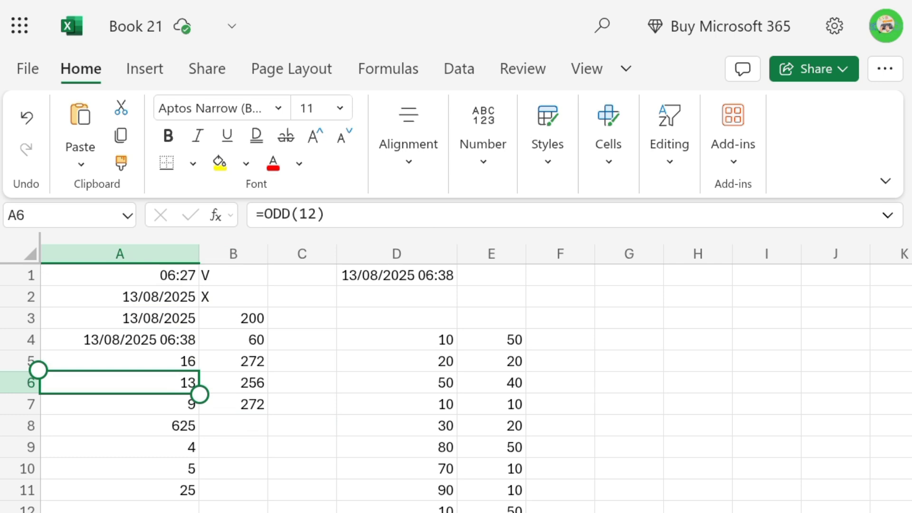
left_click(119, 404)
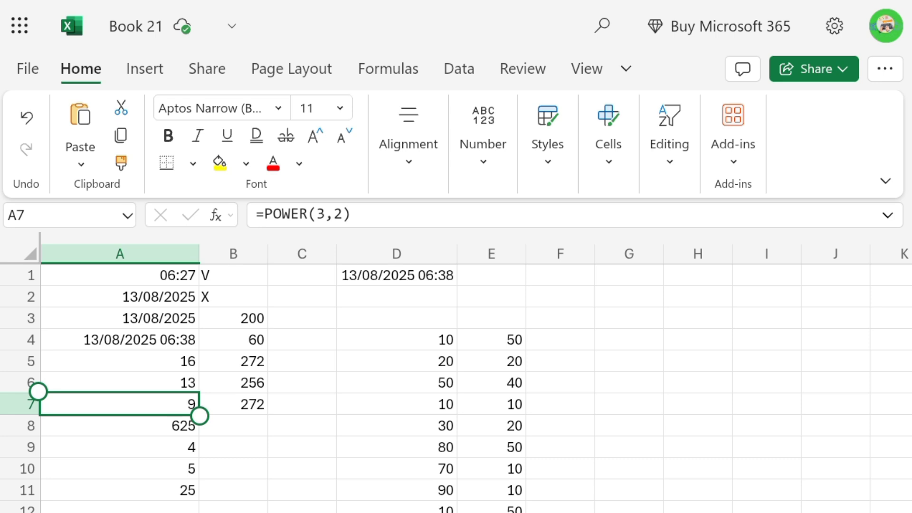
left_click(119, 425)
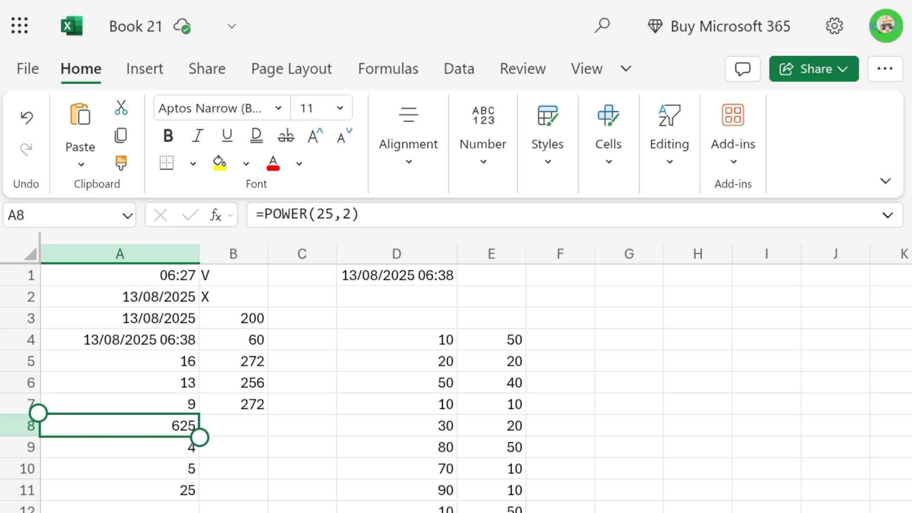
left_click(120, 448)
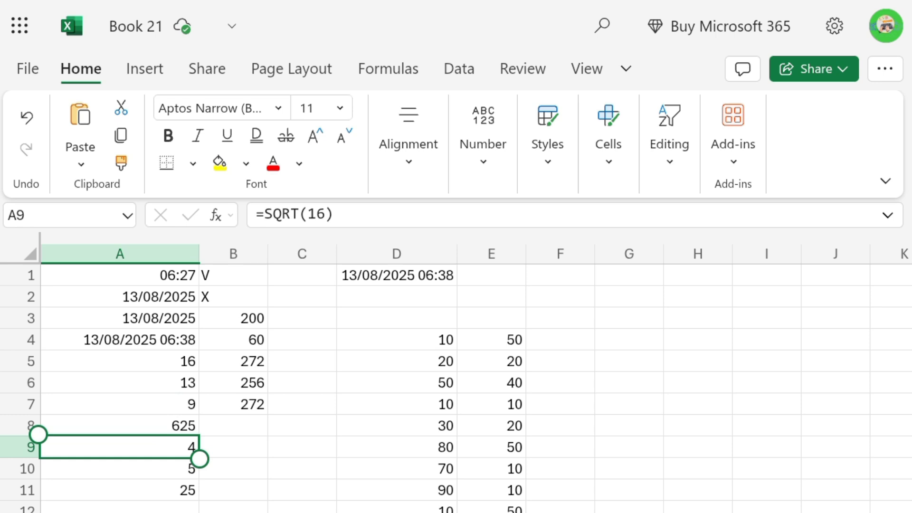
left_click(119, 469)
left_click(119, 490)
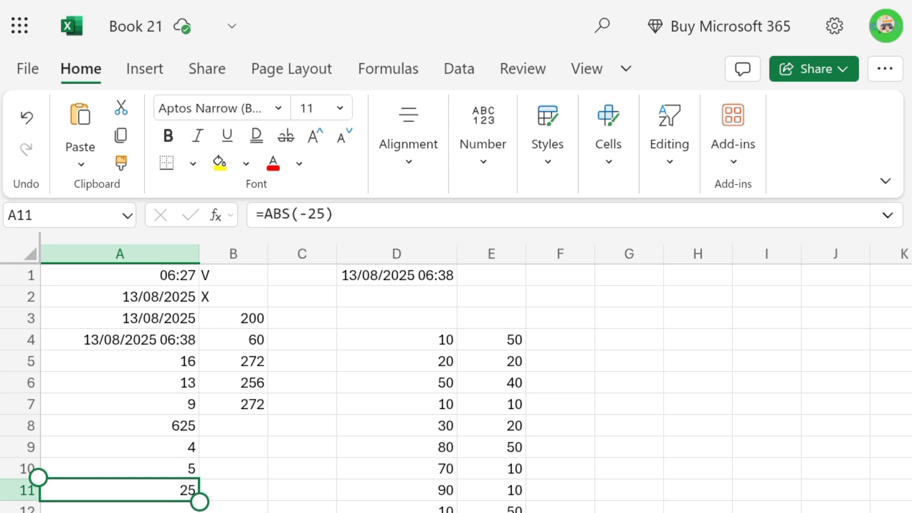
Step: Review the SUM, POWER and SUMSQ formulas in column B, going from cell B7 up to B5
key("Right")
key("Up")
key("Up")
key("Up")
key("Up")
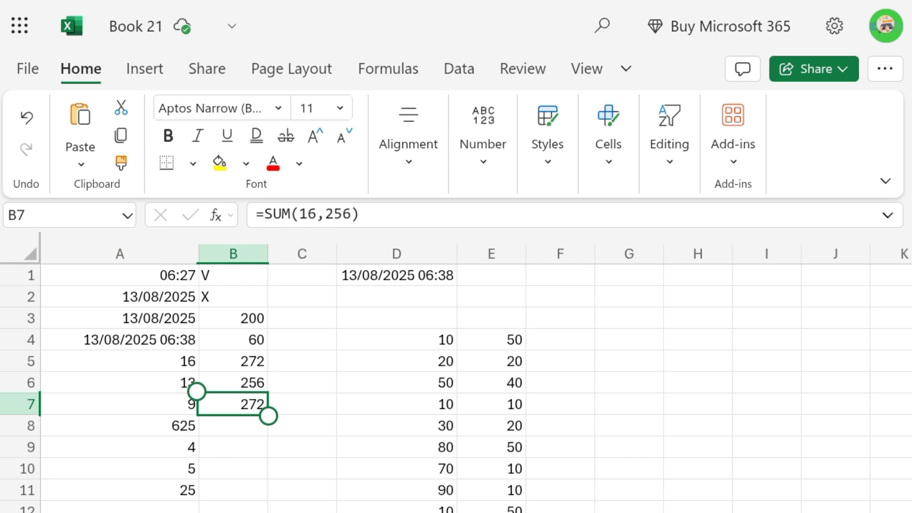
key("Up")
key("Up")
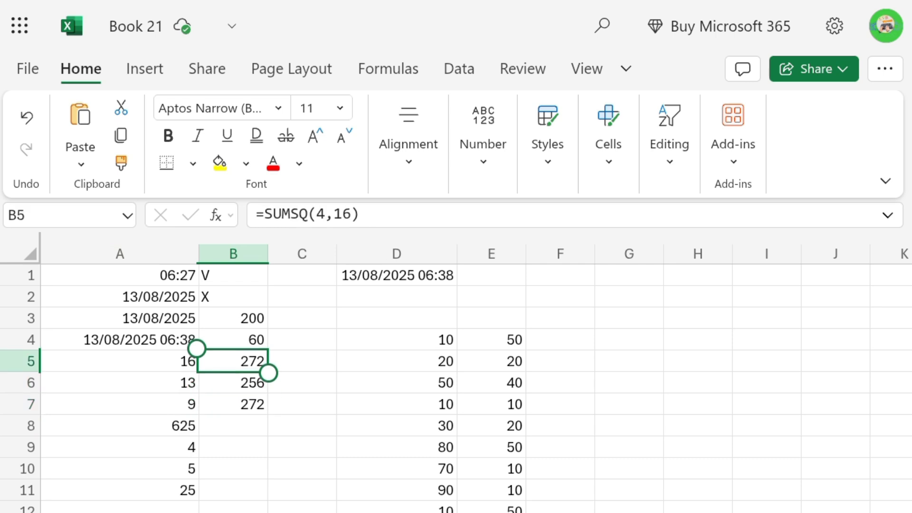
key("Down")
key("Up")
Step: Review the SUMIF, PRODUCT and ROMAN formulas in cells B4 up to B1, and the NOW formula in cell D1
left_click(233, 339)
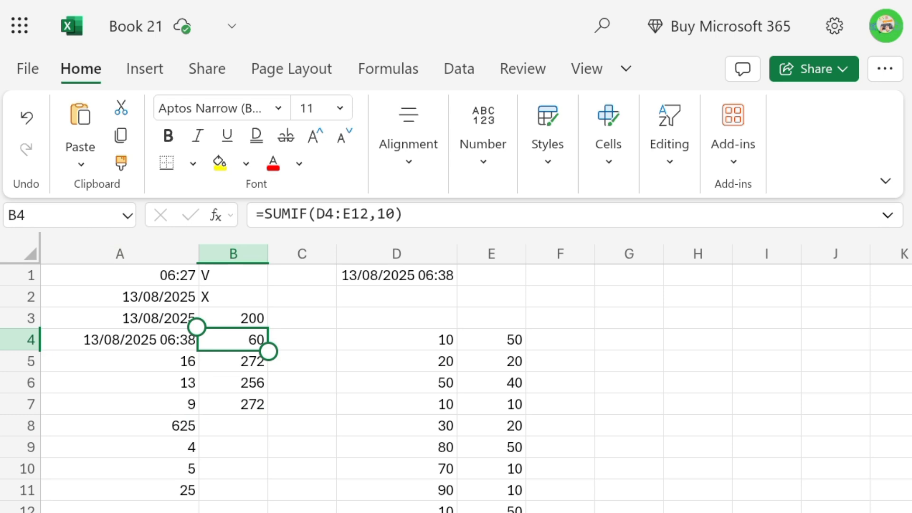
left_click(232, 318)
left_click(233, 296)
left_click(233, 318)
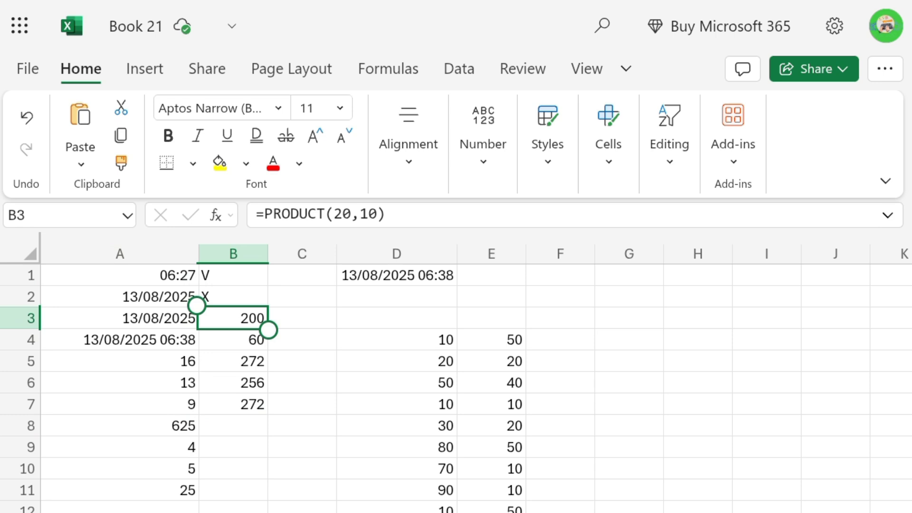
left_click(233, 296)
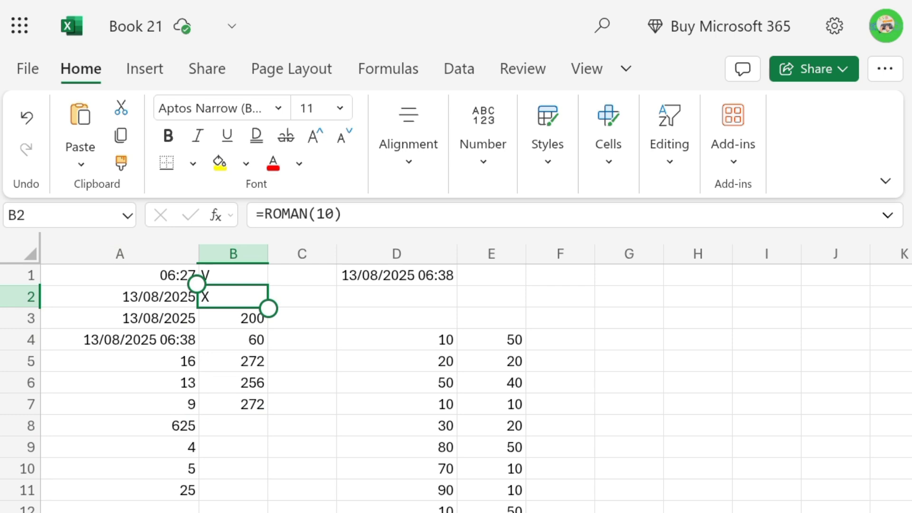
left_click(233, 275)
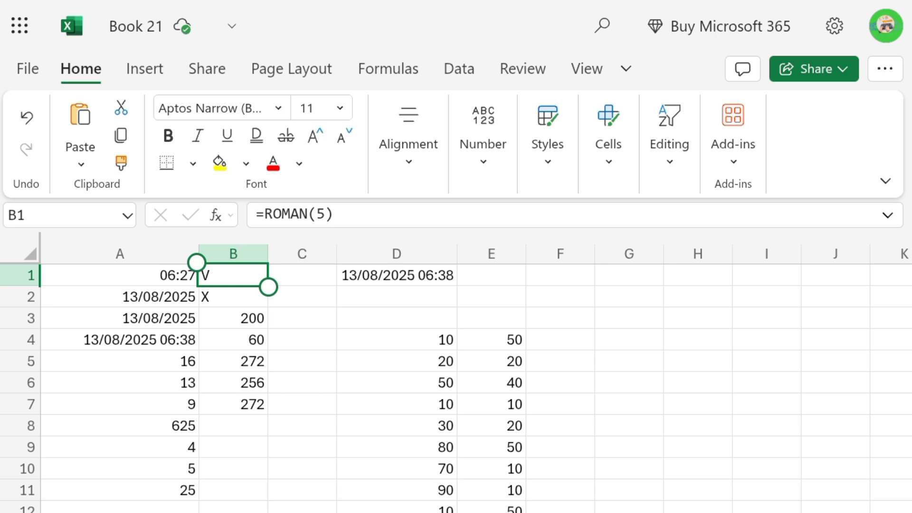
left_click(303, 275)
left_click(397, 275)
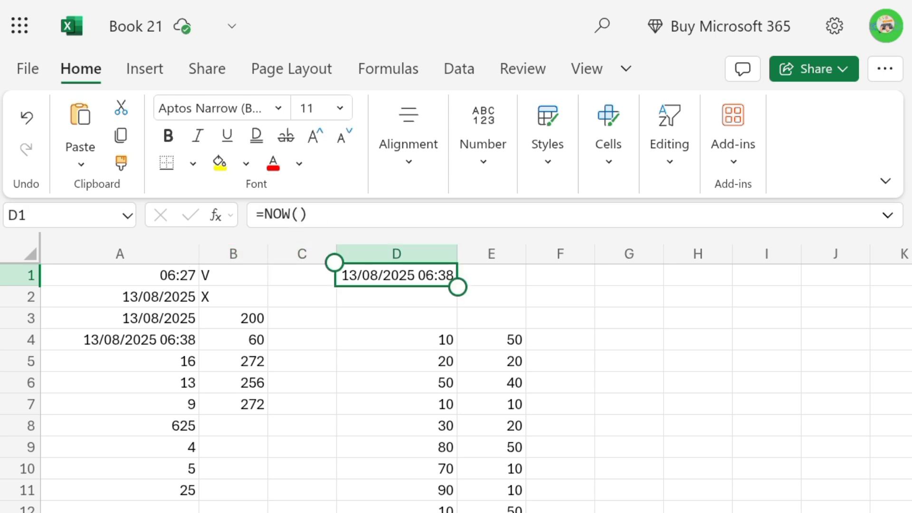